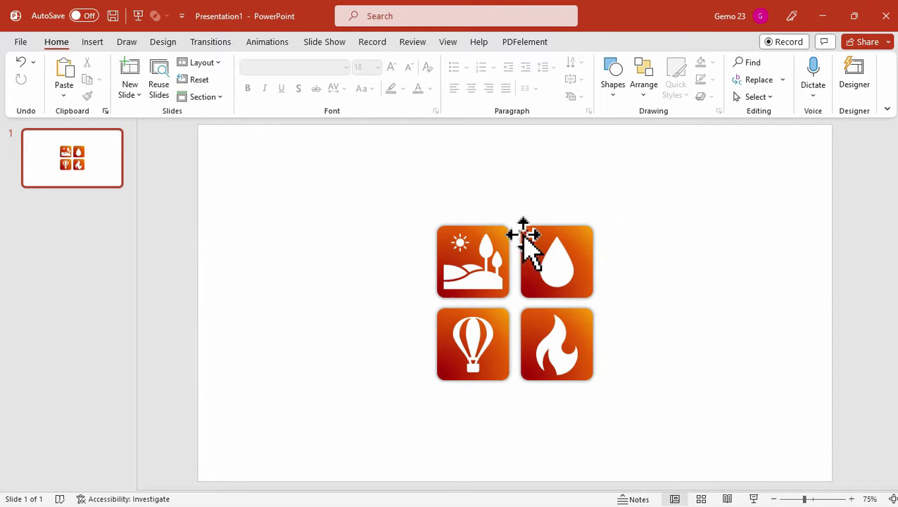
pyautogui.click(498, 271)
pyautogui.click(546, 272)
pyautogui.click(482, 336)
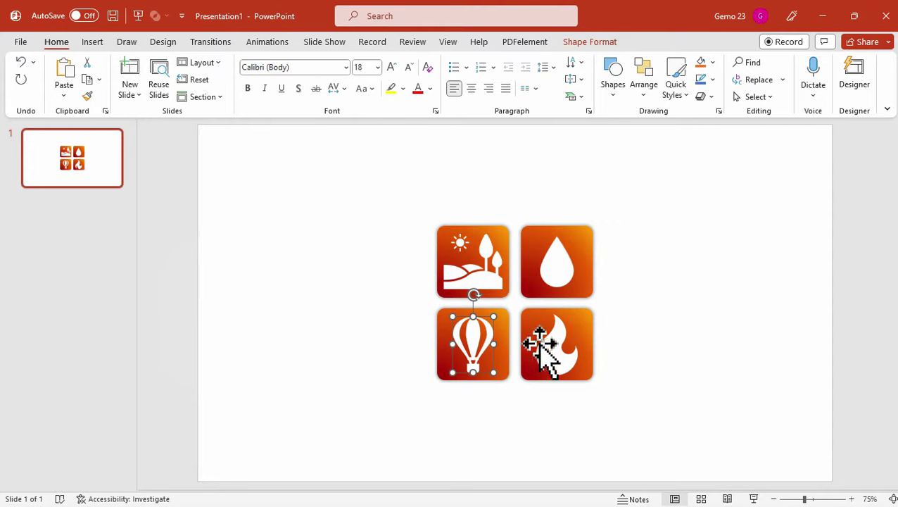
pyautogui.click(542, 345)
pyautogui.click(508, 233)
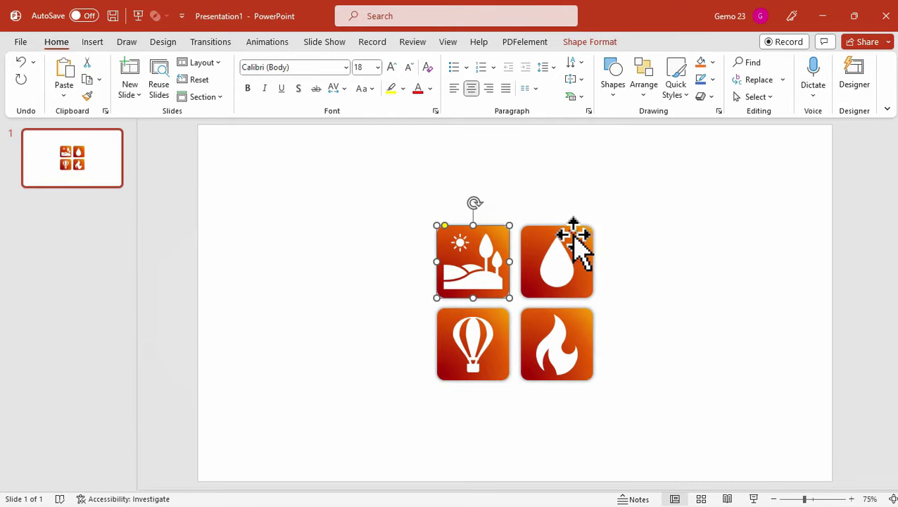
pyautogui.click(580, 239)
pyautogui.click(588, 320)
pyautogui.click(498, 315)
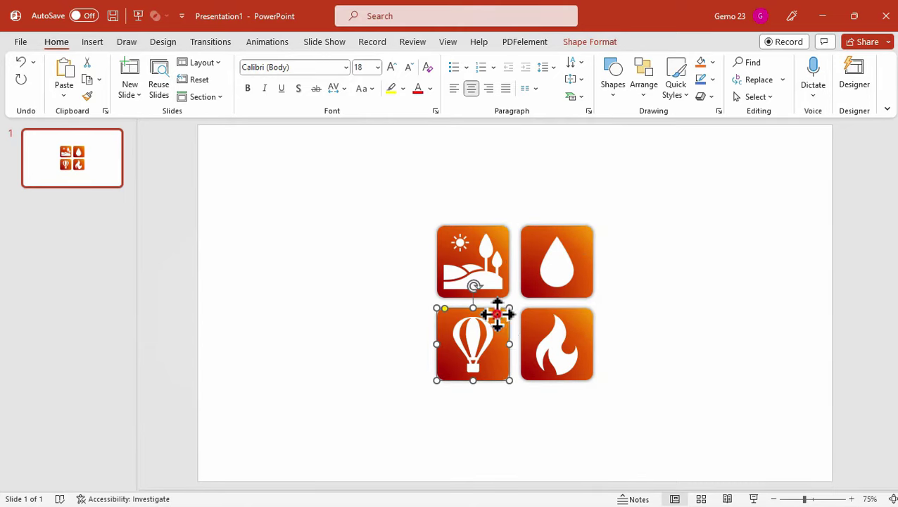
pyautogui.click(589, 42)
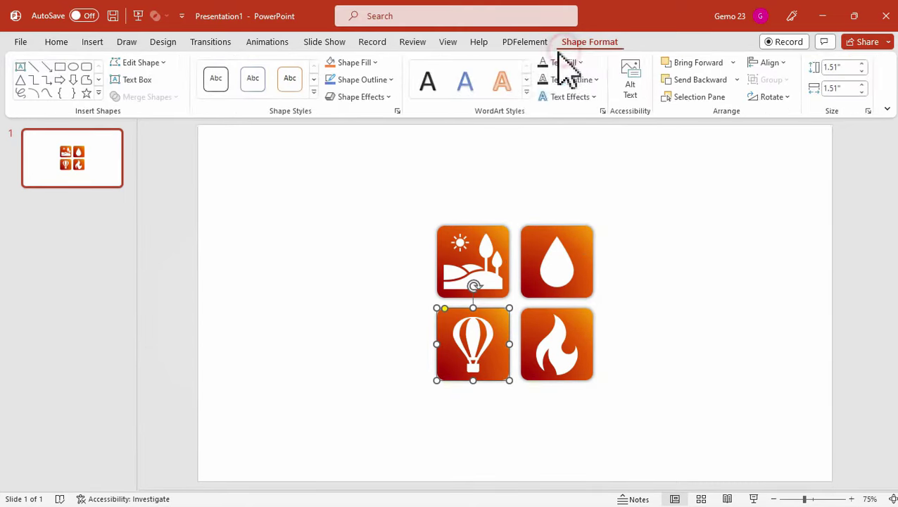
pyautogui.click(398, 111)
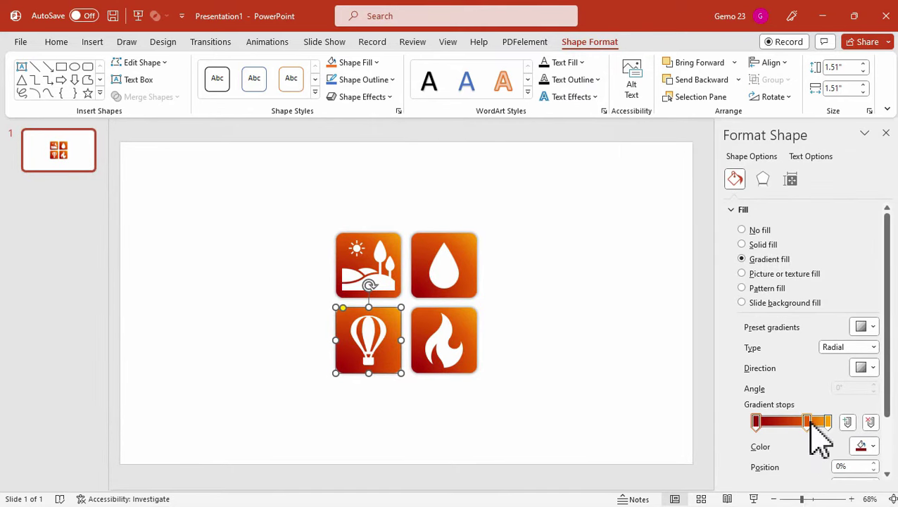
pyautogui.click(866, 445)
pyautogui.click(866, 445)
pyautogui.click(608, 392)
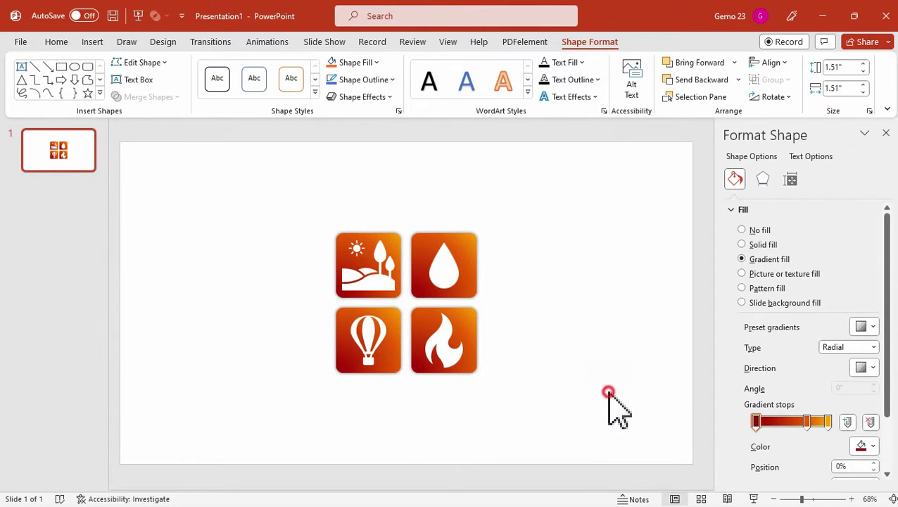
pyautogui.click(93, 43)
pyautogui.click(255, 76)
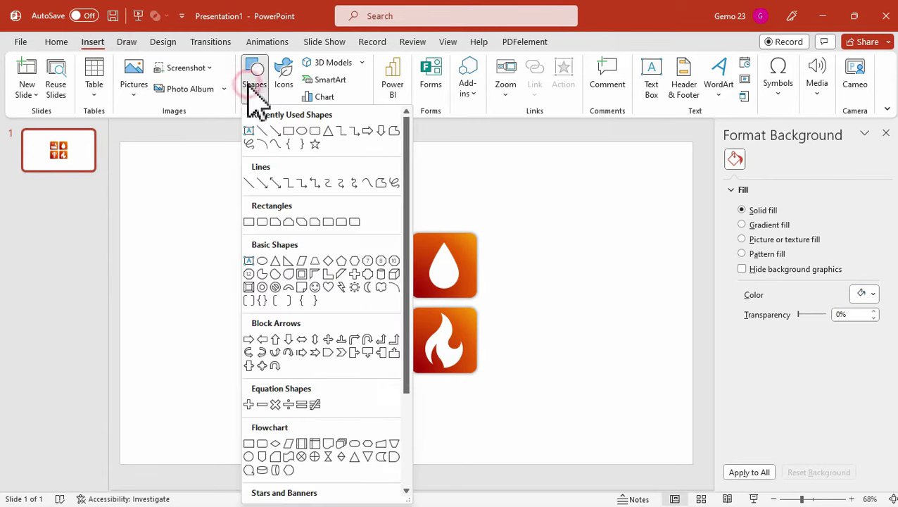
pyautogui.click(310, 131)
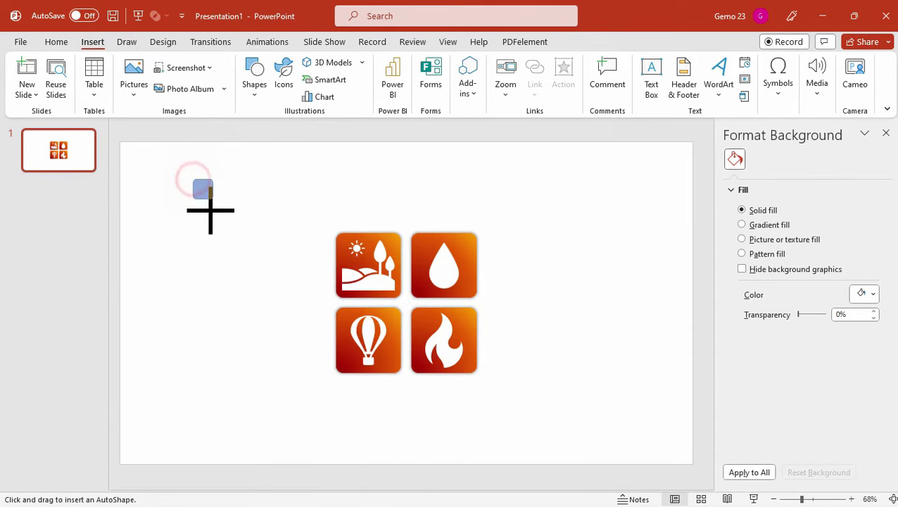
pyautogui.moveTo(211, 210); pyautogui.dragTo(264, 250)
pyautogui.click(381, 273)
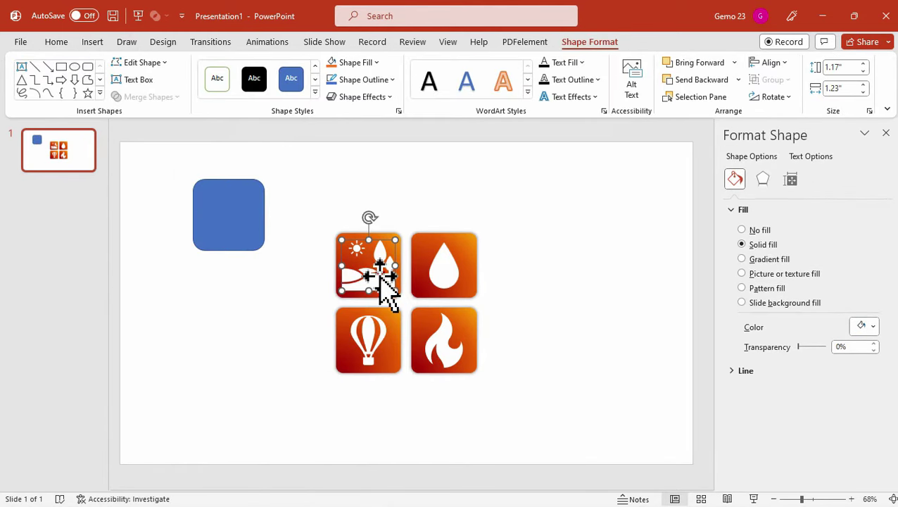
pyautogui.moveTo(381, 273); pyautogui.dragTo(242, 226)
pyautogui.hotkey('ctrl', 'z')
pyautogui.click(296, 193)
pyautogui.click(244, 182)
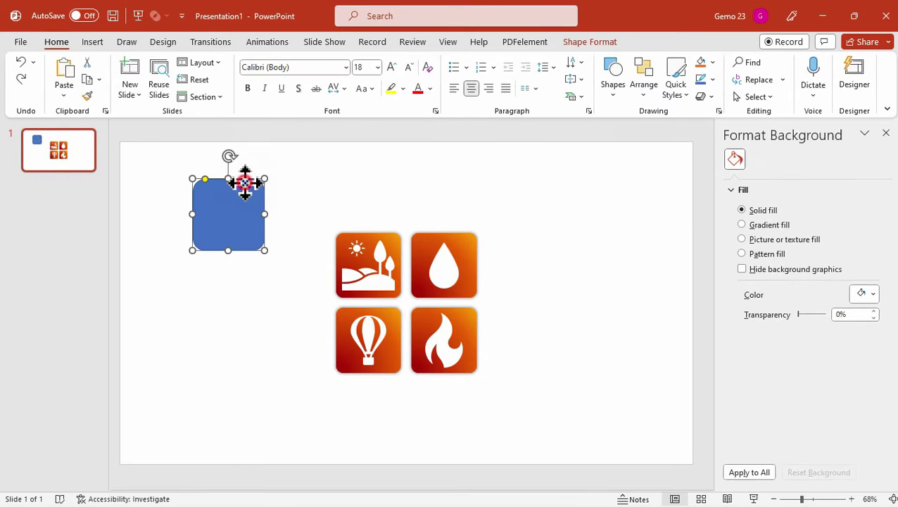
pyautogui.press('Delete')
pyautogui.click(885, 134)
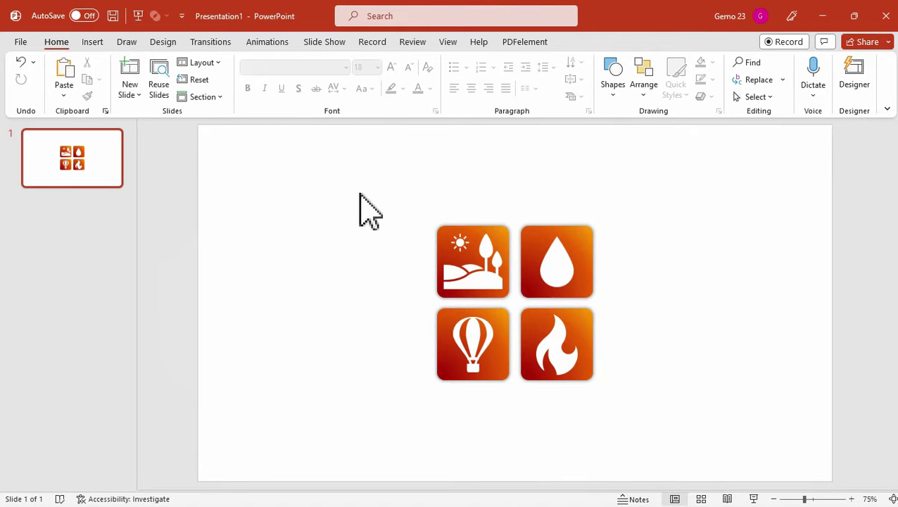
# - Add four blank Title and Content slides after the icon dashboard slide
pyautogui.click(100, 215)
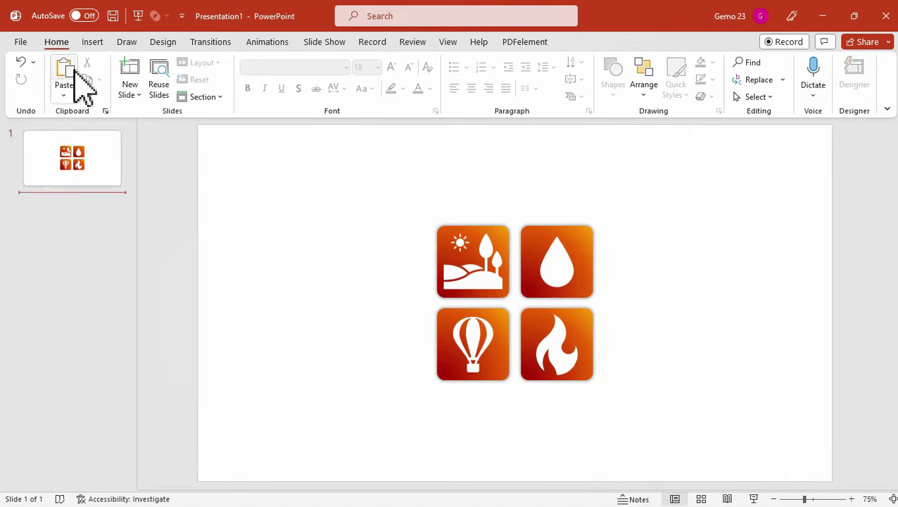
pyautogui.click(92, 43)
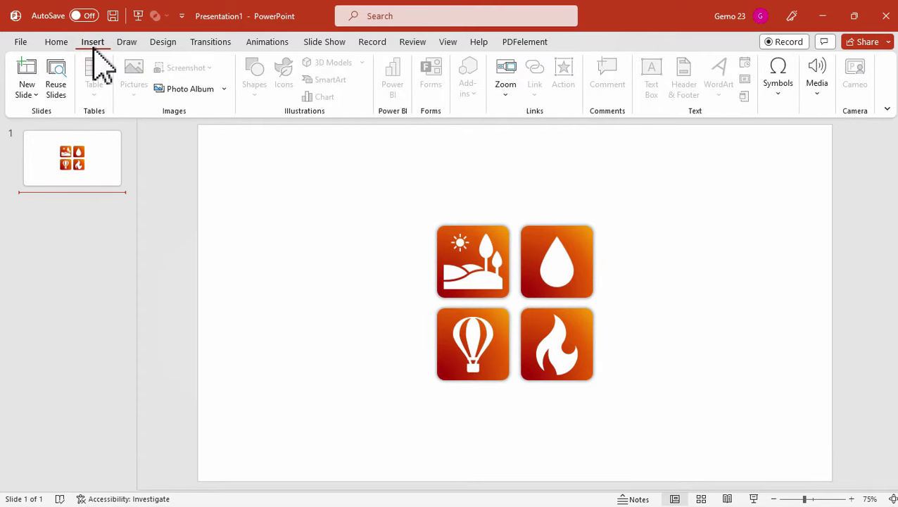
pyautogui.click(57, 44)
pyautogui.click(128, 72)
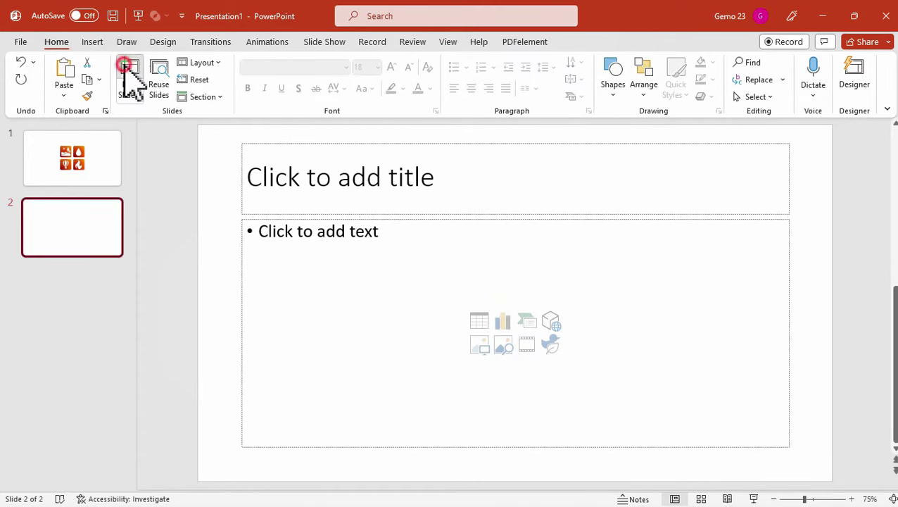
pyautogui.click(128, 72)
pyautogui.click(129, 74)
pyautogui.click(128, 71)
# - Review the five slides in the thumbnail pane and open slide 2
pyautogui.click(38, 192)
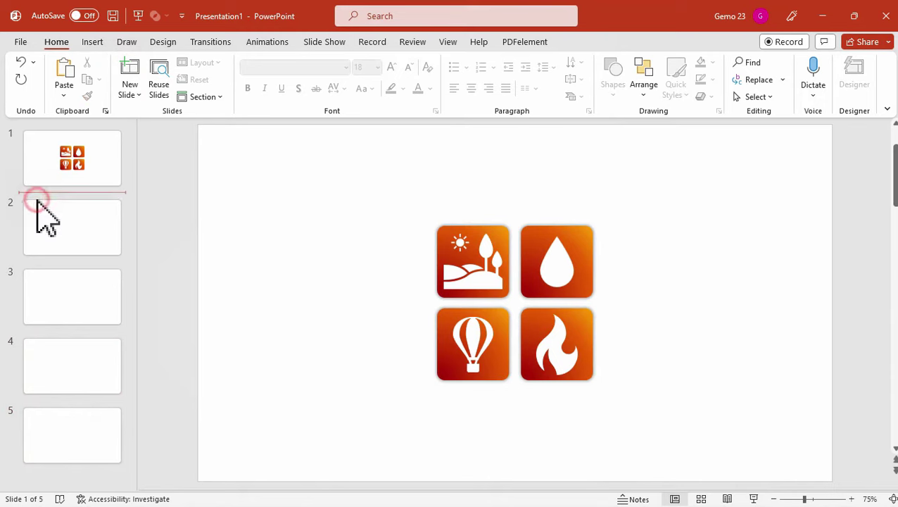
pyautogui.click(61, 244)
pyautogui.click(69, 299)
pyautogui.click(82, 374)
pyautogui.click(86, 436)
pyautogui.click(85, 178)
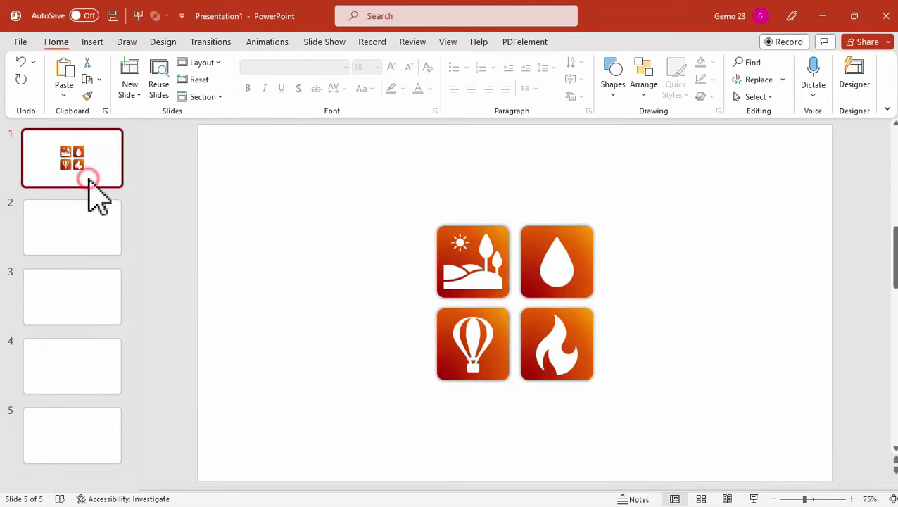
pyautogui.click(78, 243)
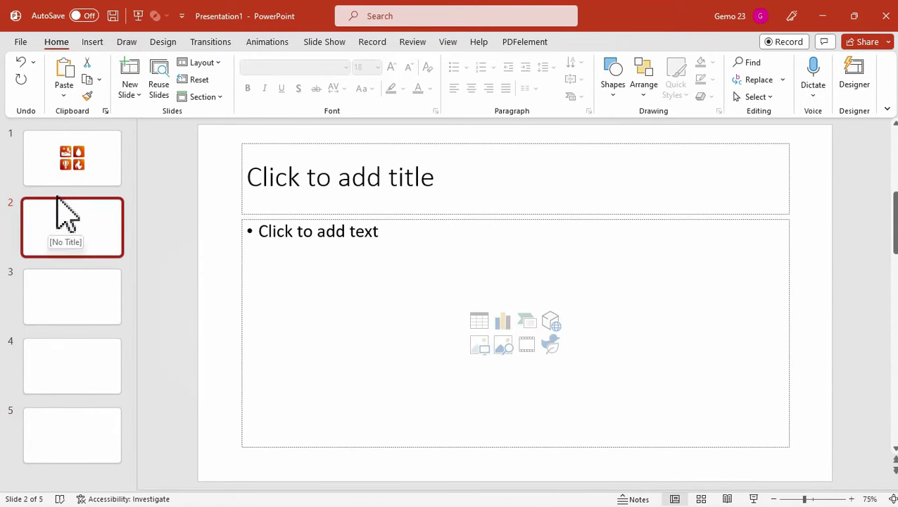
pyautogui.click(78, 178)
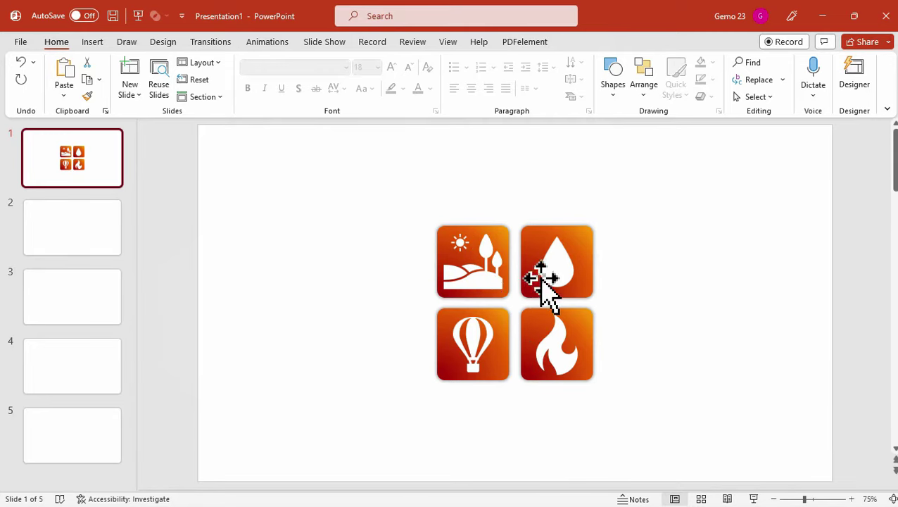
pyautogui.click(118, 241)
# - Title slide 2 'EARTH' and enlarge it with two font-size increases
pyautogui.click(354, 190)
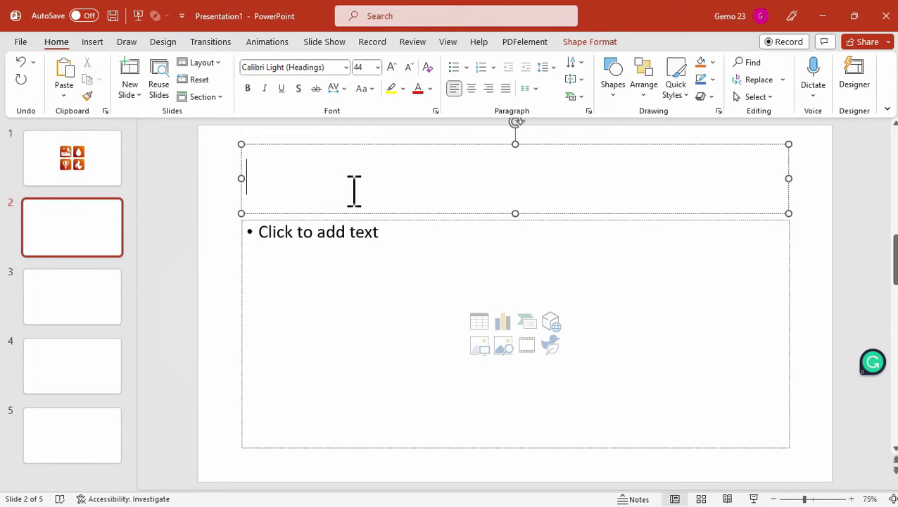
pyautogui.write('EA')
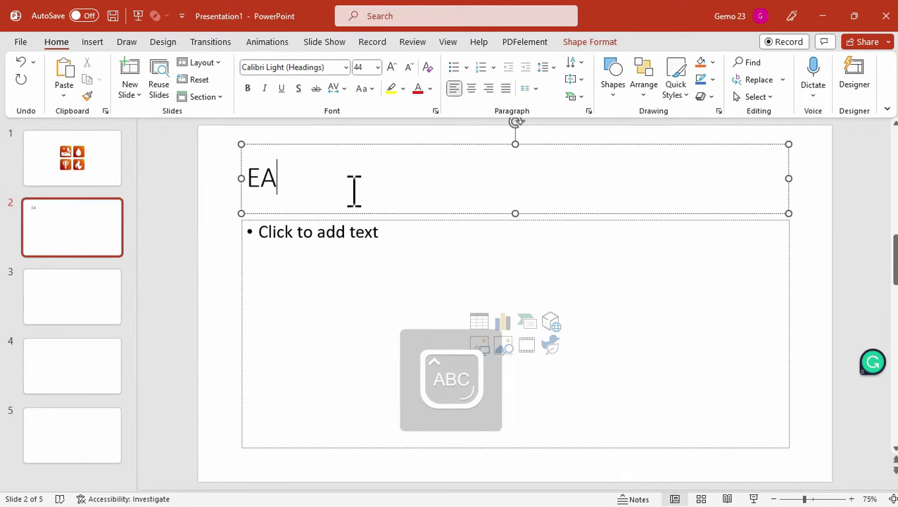
pyautogui.write('RTH')
pyautogui.doubleClick(340, 185)
pyautogui.click(393, 67)
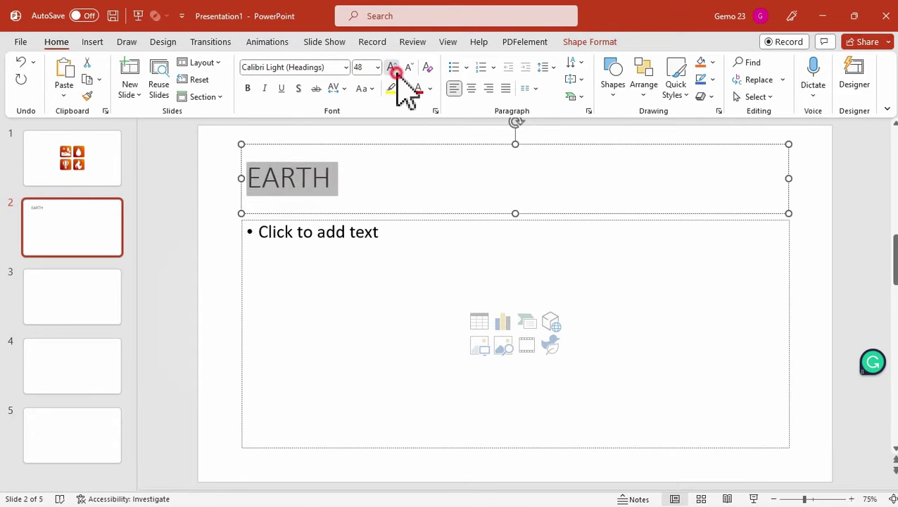
pyautogui.click(393, 68)
pyautogui.click(393, 68)
pyautogui.click(393, 67)
pyautogui.click(393, 67)
pyautogui.click(393, 68)
pyautogui.click(198, 173)
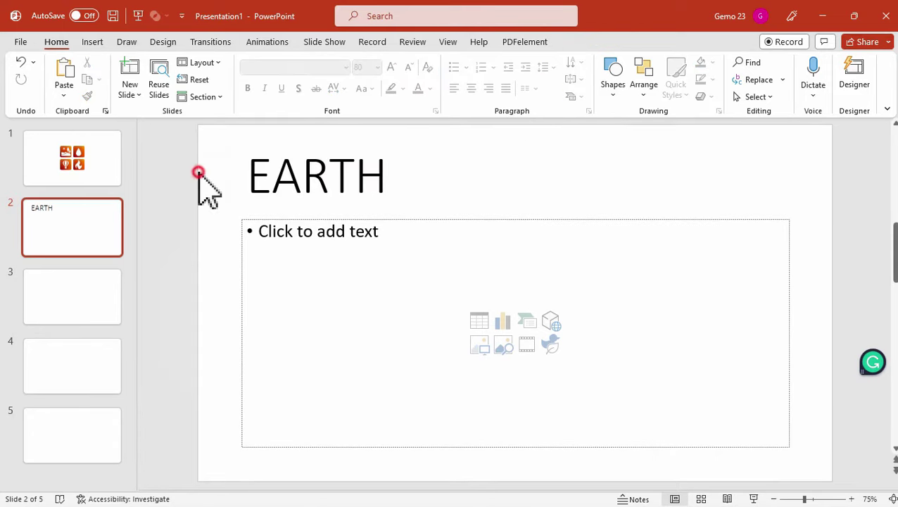
# - Title slide 3 'WATER' and enlarge it with two font-size increases
pyautogui.click(100, 307)
pyautogui.click(286, 194)
pyautogui.write('WA')
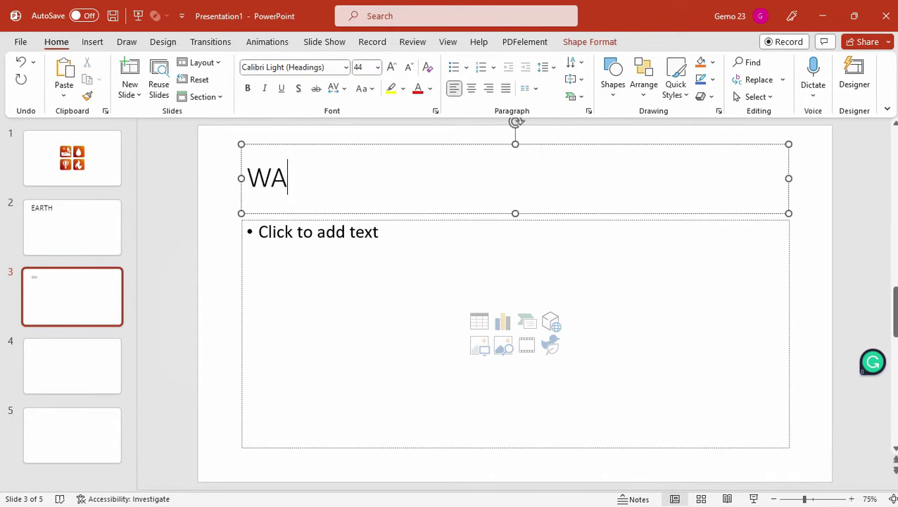
pyautogui.write('TER')
pyautogui.doubleClick(291, 185)
pyautogui.click(393, 68)
pyautogui.click(393, 68)
pyautogui.click(392, 68)
pyautogui.click(393, 68)
pyautogui.click(393, 67)
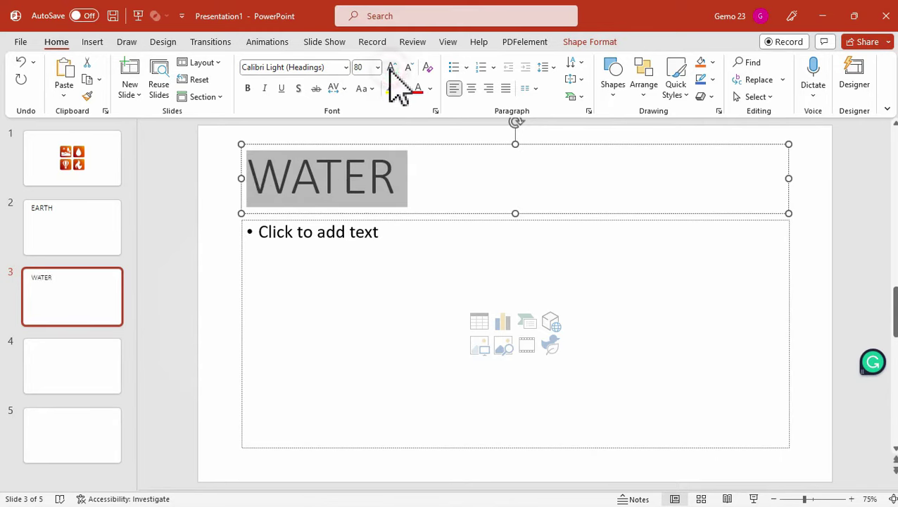
# - Title slide 4 'AIR' and enlarge it with two font-size increases
pyautogui.click(71, 368)
pyautogui.click(272, 187)
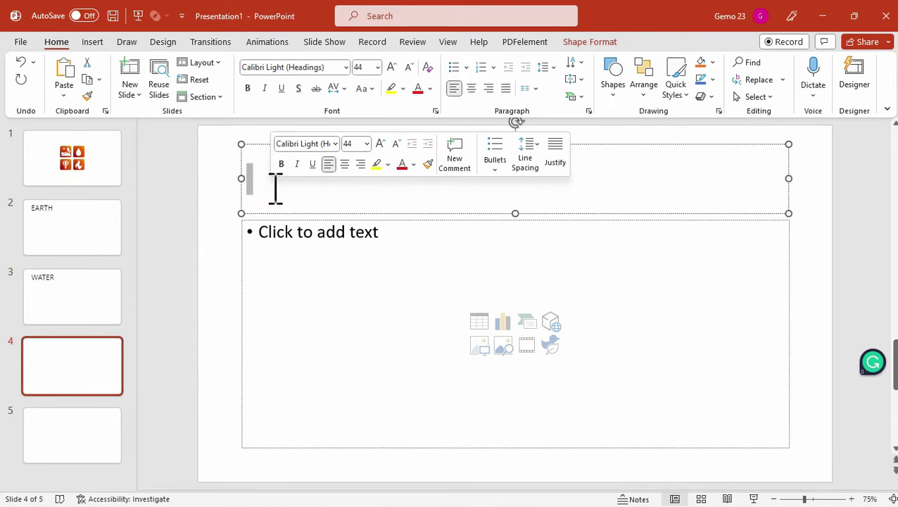
pyautogui.write('AIR')
pyautogui.doubleClick(275, 184)
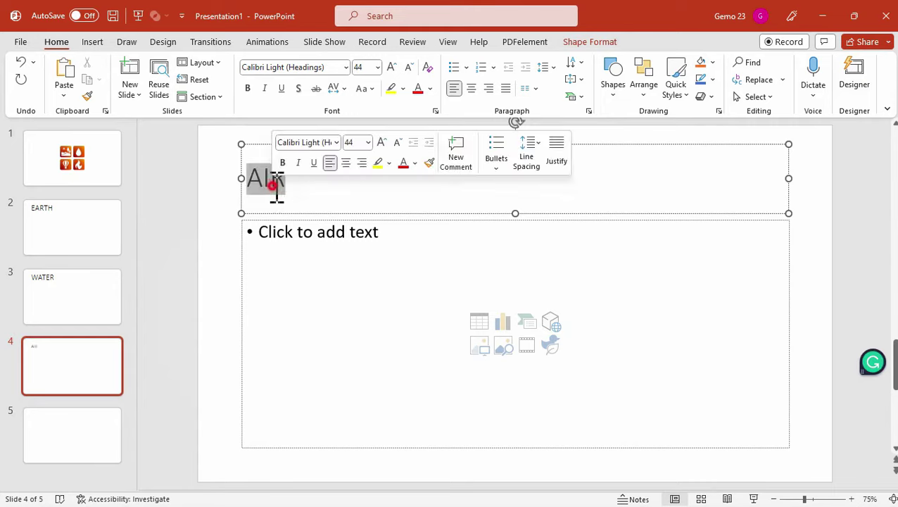
pyautogui.click(392, 67)
pyautogui.click(392, 66)
pyautogui.click(391, 67)
pyautogui.click(392, 67)
pyautogui.click(392, 67)
pyautogui.click(391, 67)
pyautogui.click(392, 67)
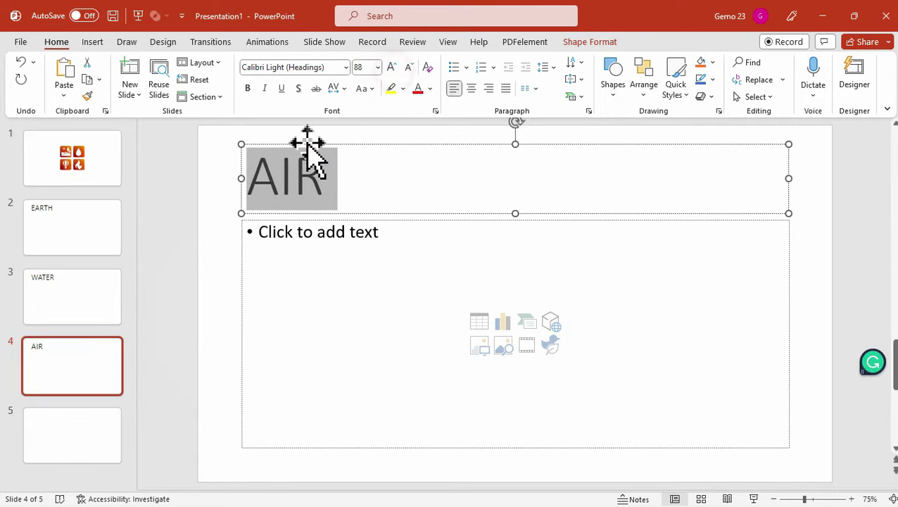
# - Title slide 5 'FIRE', enlarge it twice, and return to the dashboard slide
pyautogui.click(58, 429)
pyautogui.click(312, 187)
pyautogui.write('FIR')
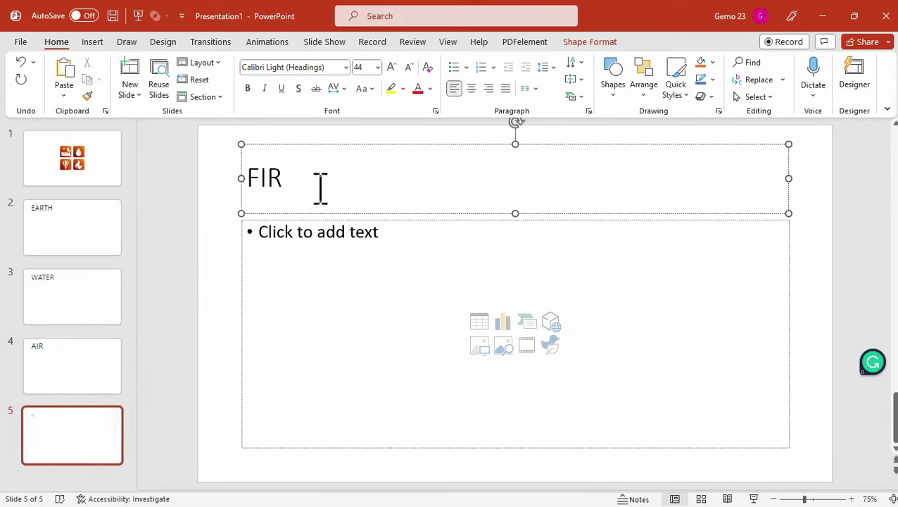
pyautogui.doubleClick(301, 185)
pyautogui.click(392, 67)
pyautogui.click(391, 67)
pyautogui.click(391, 67)
pyautogui.click(391, 67)
pyautogui.click(391, 67)
pyautogui.click(391, 67)
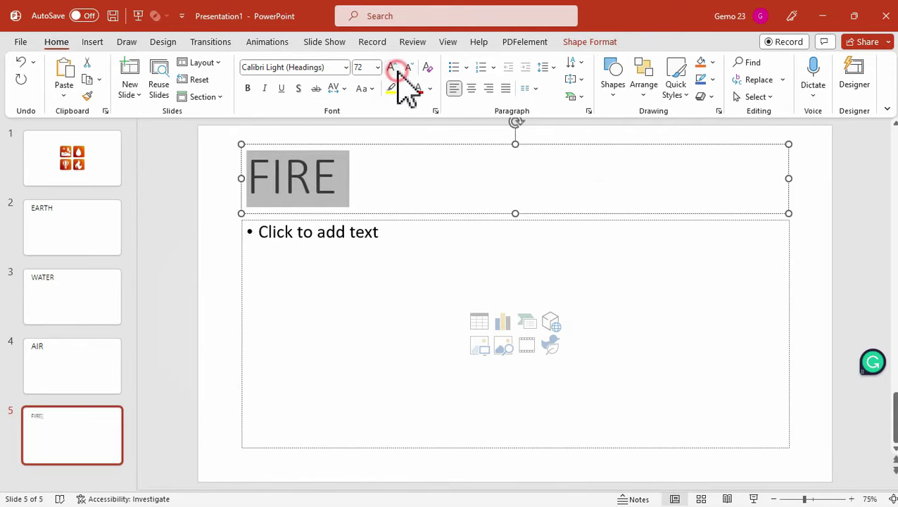
pyautogui.click(200, 229)
pyautogui.click(114, 176)
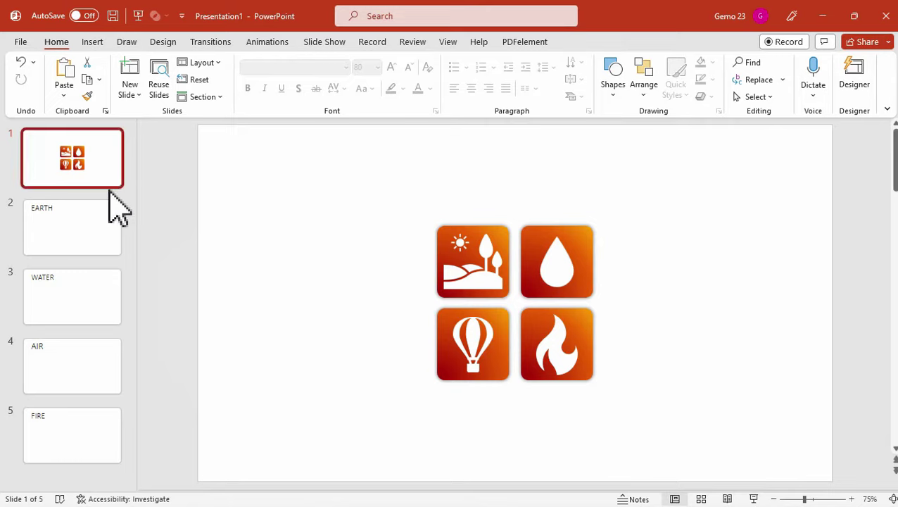
# - Give the earth icon a Mouse Over action hyperlinking to slide 2, EARTH
pyautogui.click(422, 182)
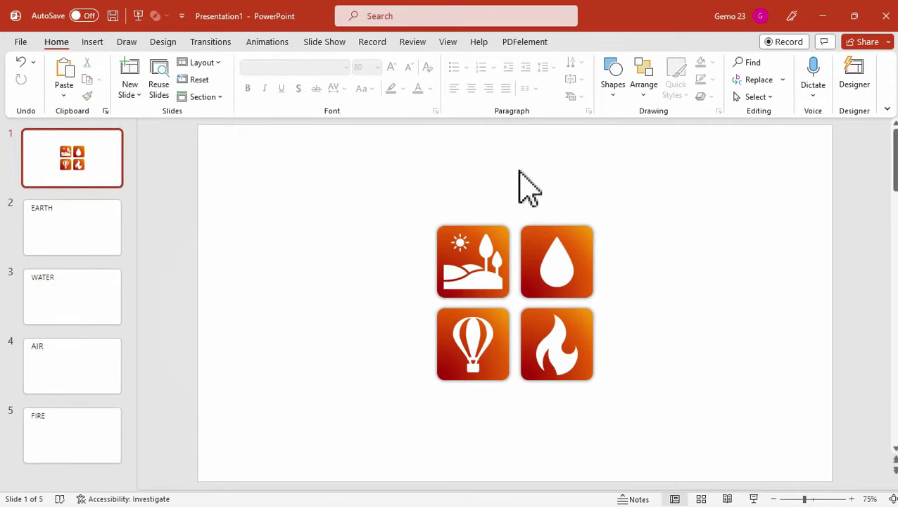
pyautogui.click(480, 280)
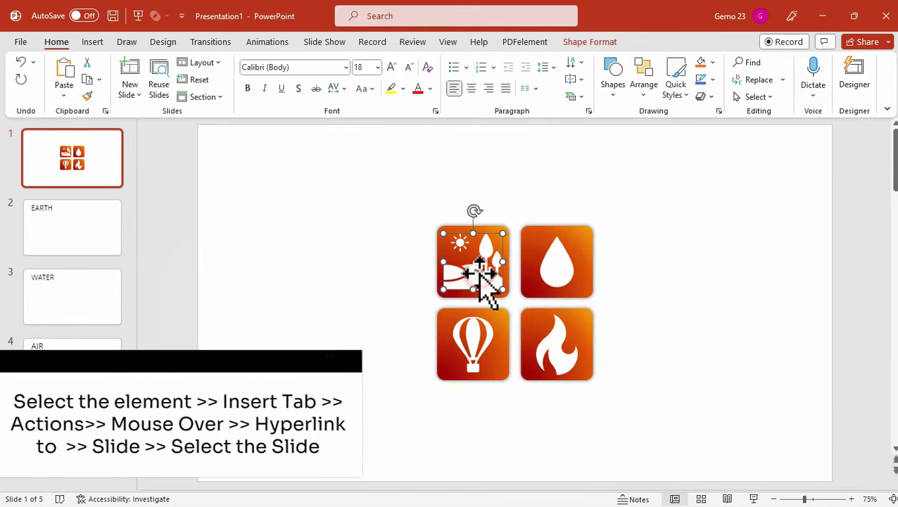
pyautogui.click(104, 42)
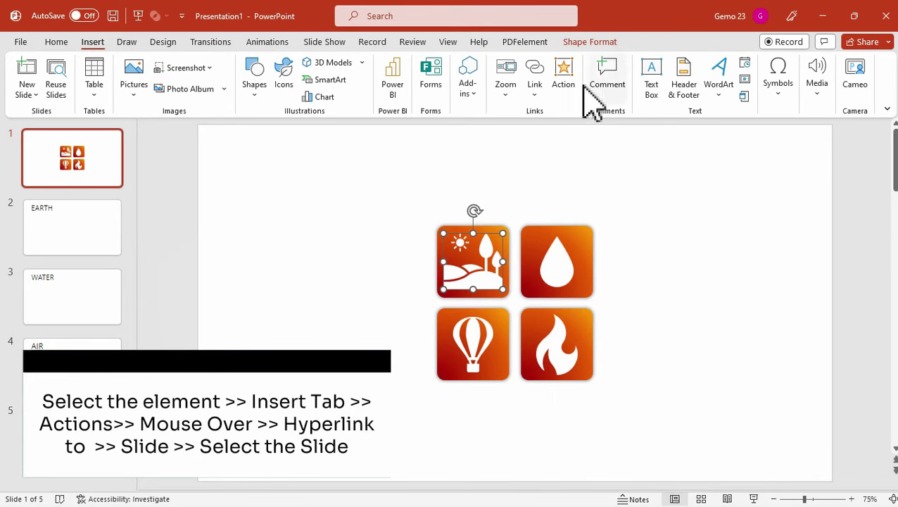
pyautogui.click(567, 85)
pyautogui.moveTo(483, 136); pyautogui.dragTo(291, 138)
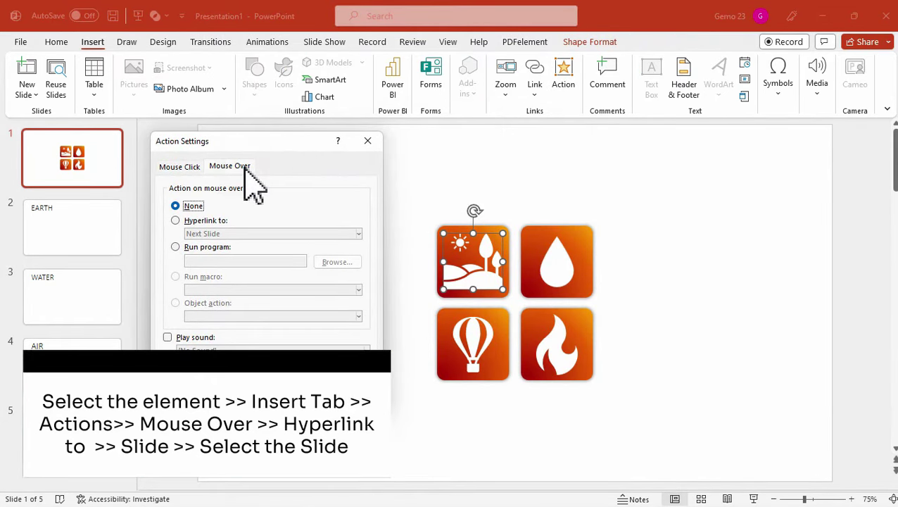
pyautogui.click(207, 222)
pyautogui.click(352, 235)
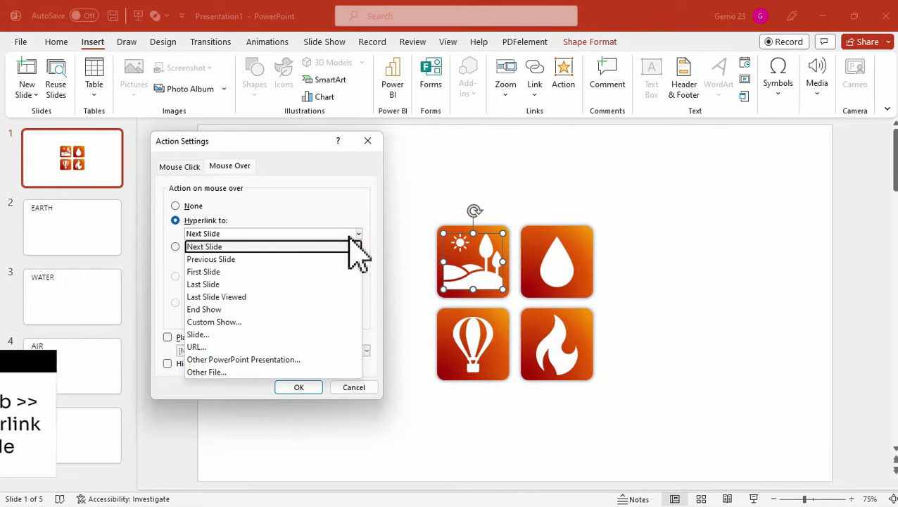
pyautogui.click(200, 335)
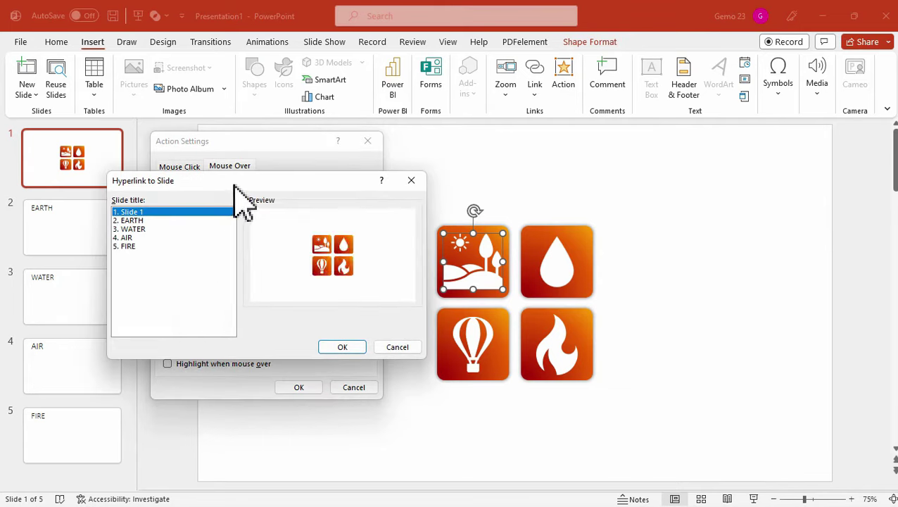
pyautogui.moveTo(235, 184); pyautogui.dragTo(257, 106)
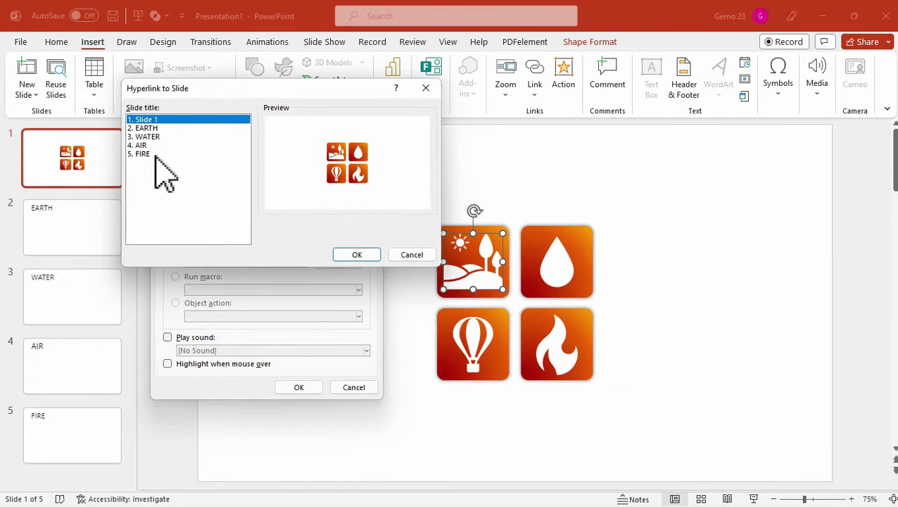
pyautogui.click(148, 128)
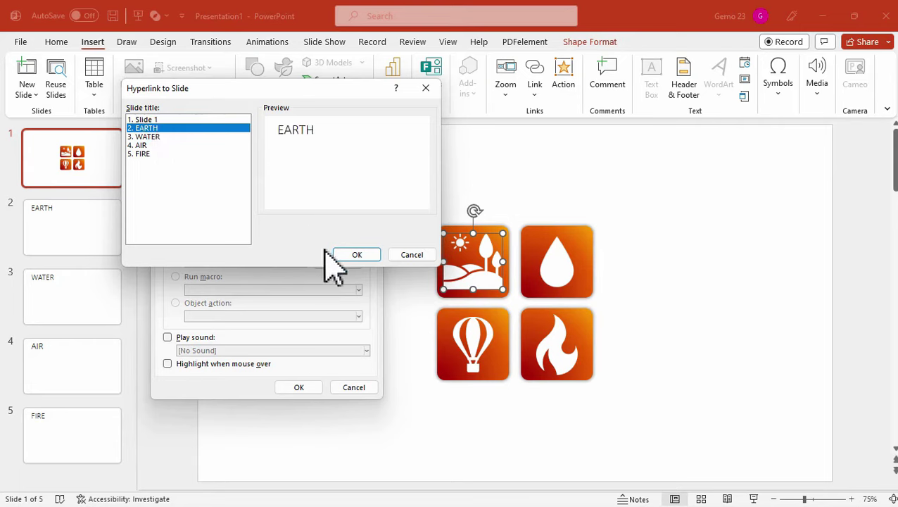
pyautogui.click(356, 255)
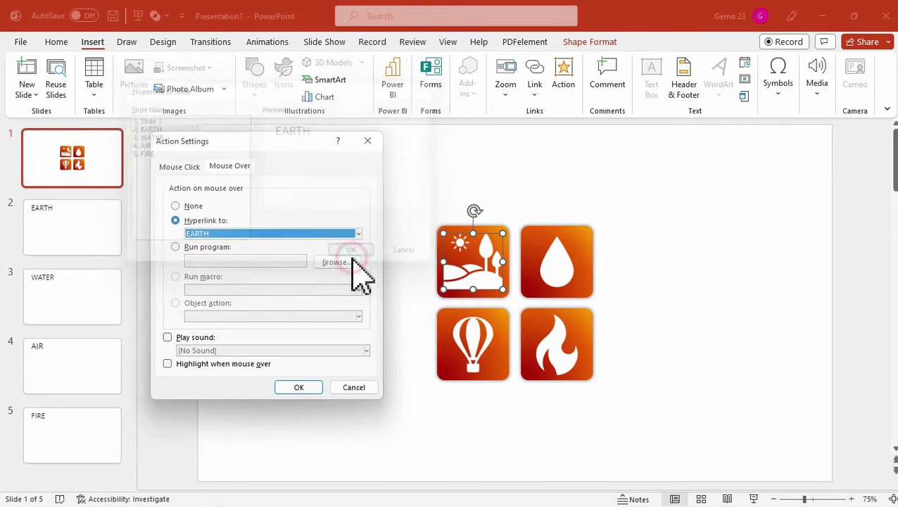
pyautogui.click(299, 387)
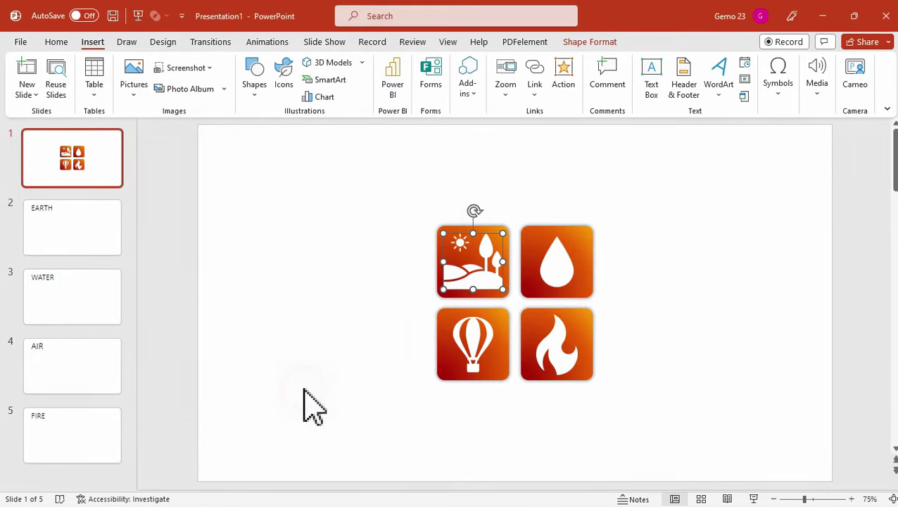
# - Run the slide show from slide 1 to test the earth link
pyautogui.click(342, 42)
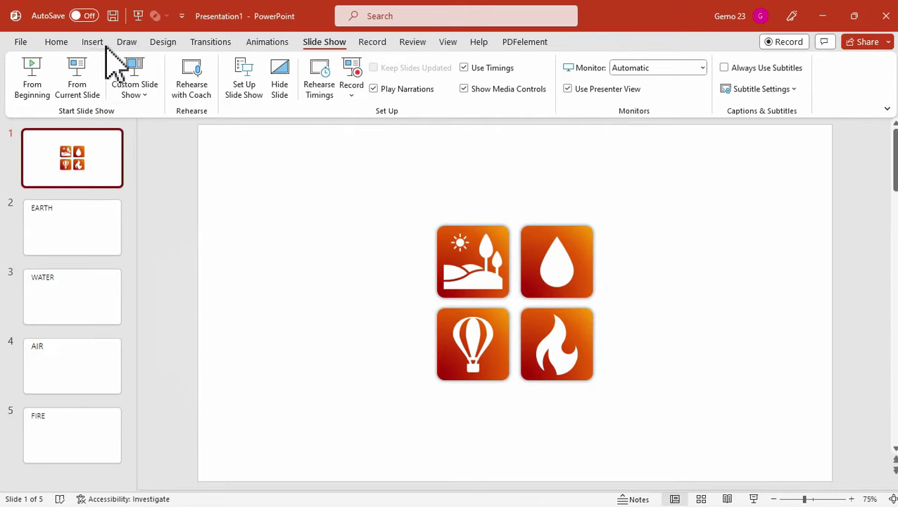
pyautogui.click(59, 44)
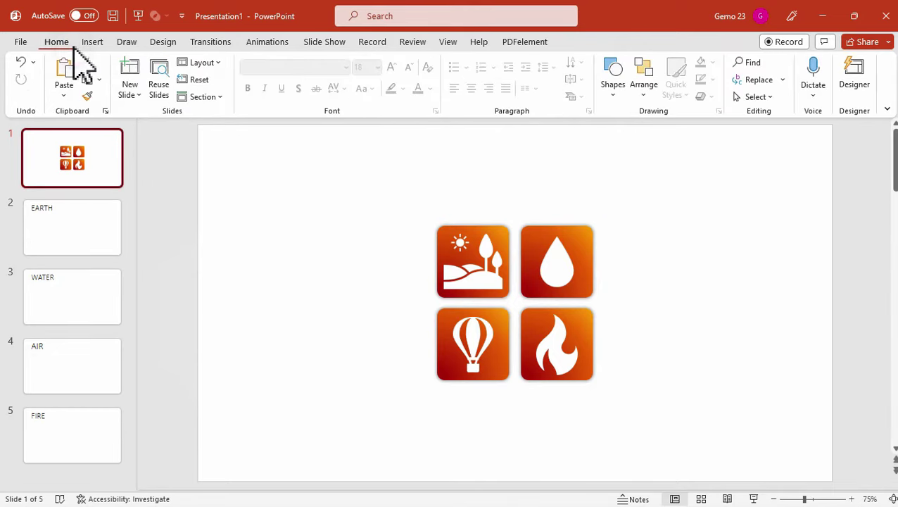
pyautogui.click(502, 229)
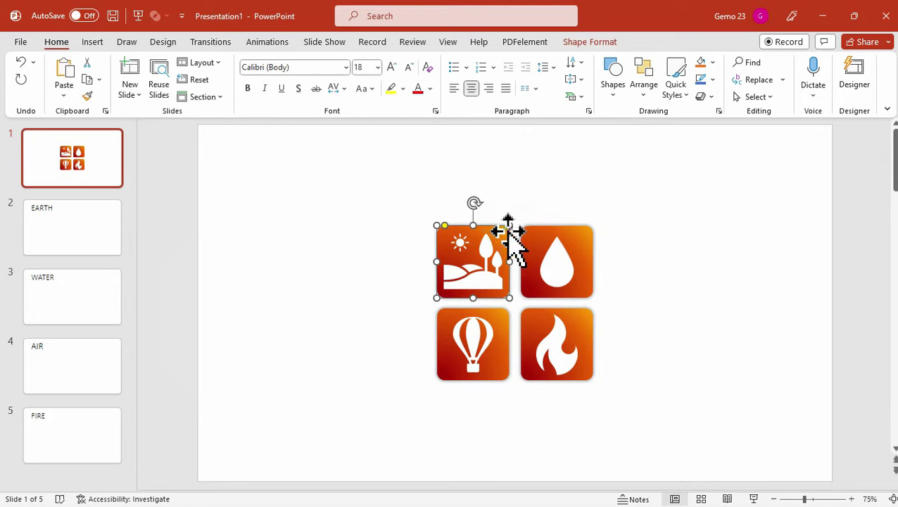
pyautogui.click(531, 200)
# - Give the droplet icon a Mouse Over hyperlink to slide 3, WATER
pyautogui.click(563, 264)
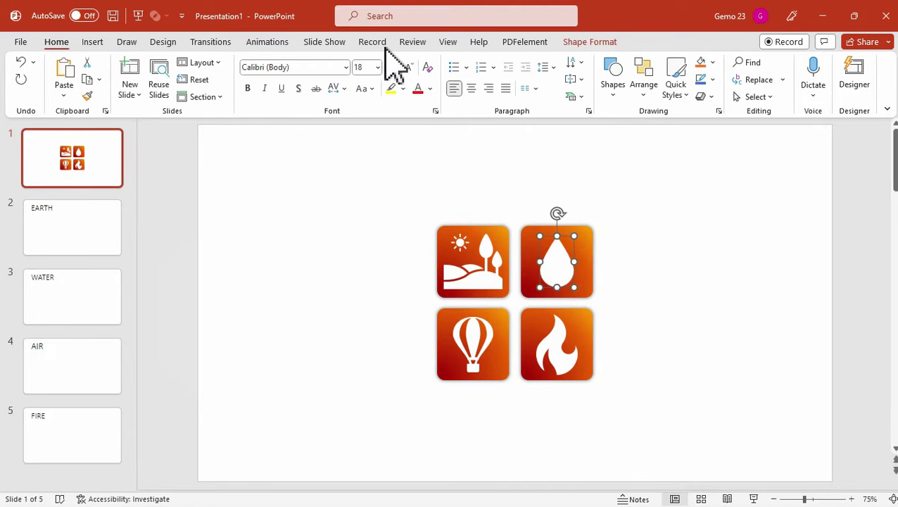
pyautogui.click(98, 43)
pyautogui.click(563, 77)
pyautogui.moveTo(458, 125); pyautogui.dragTo(284, 122)
pyautogui.click(243, 143)
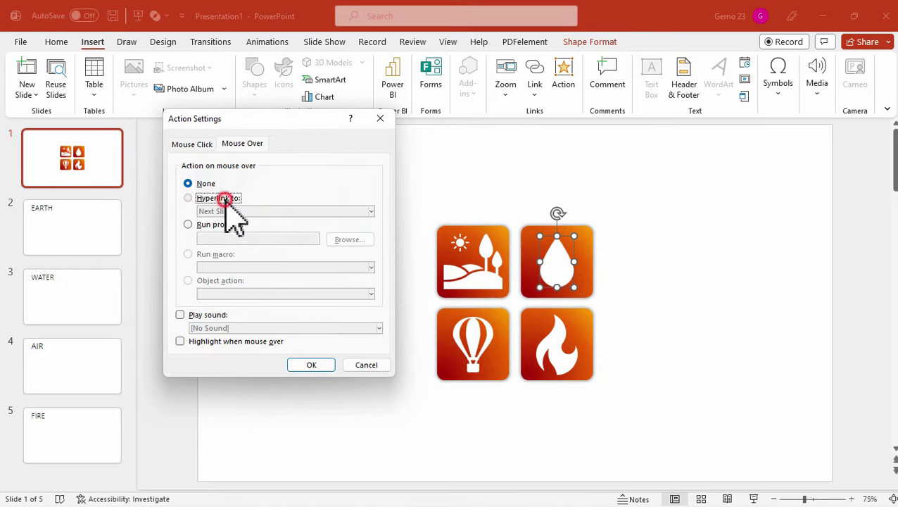
pyautogui.click(226, 199)
pyautogui.click(235, 211)
pyautogui.click(219, 311)
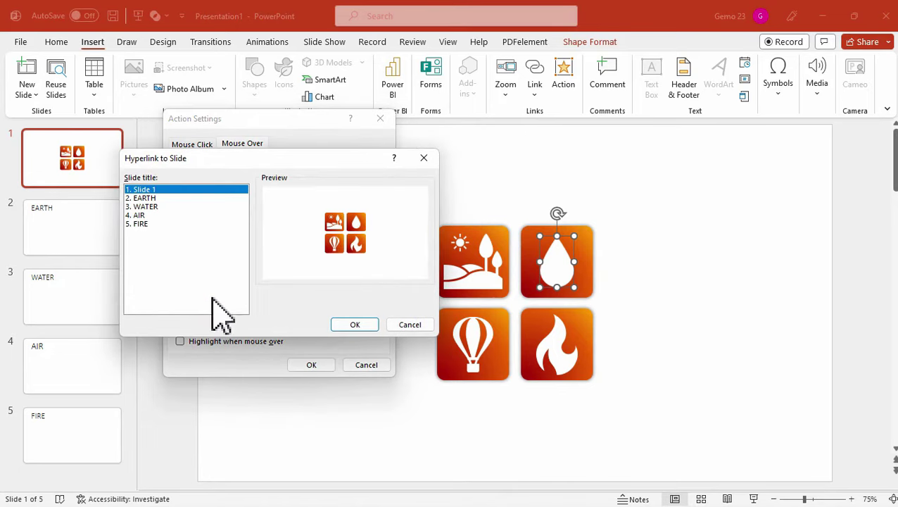
pyautogui.click(147, 206)
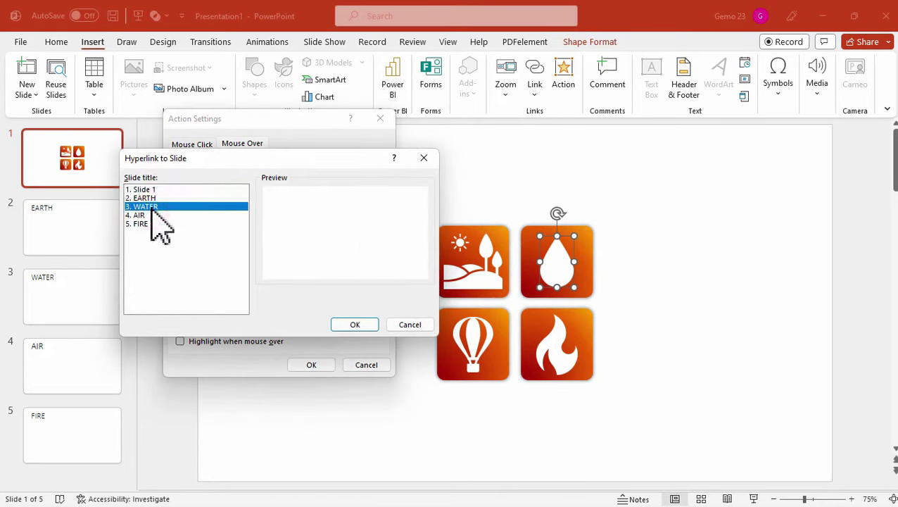
pyautogui.click(354, 324)
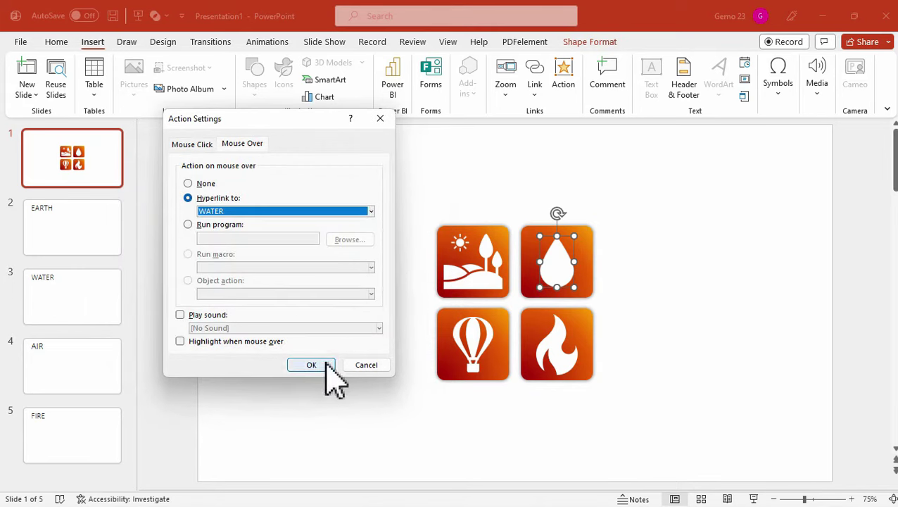
pyautogui.click(312, 365)
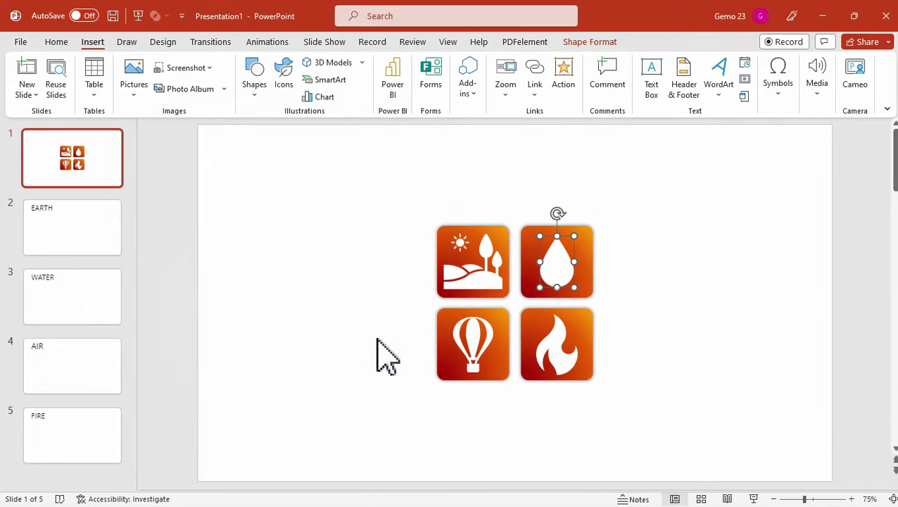
# - Give the hot-air-balloon icon a Mouse Over hyperlink to the AIR slide
pyautogui.click(478, 348)
pyautogui.click(567, 90)
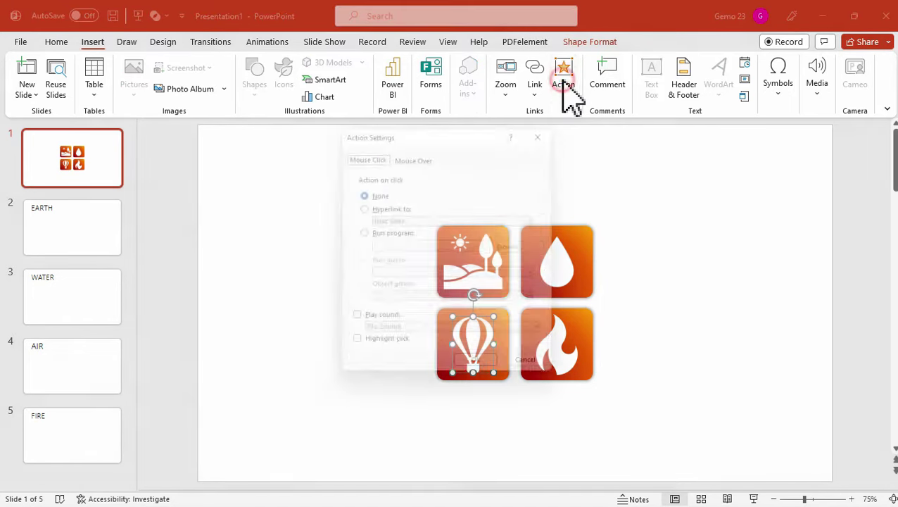
pyautogui.moveTo(459, 128); pyautogui.dragTo(249, 125)
pyautogui.click(210, 150)
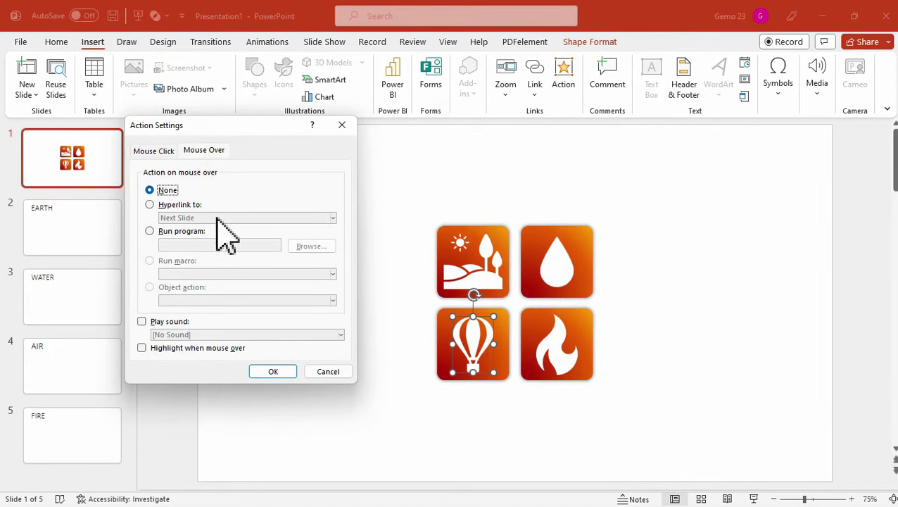
pyautogui.click(196, 205)
pyautogui.click(202, 217)
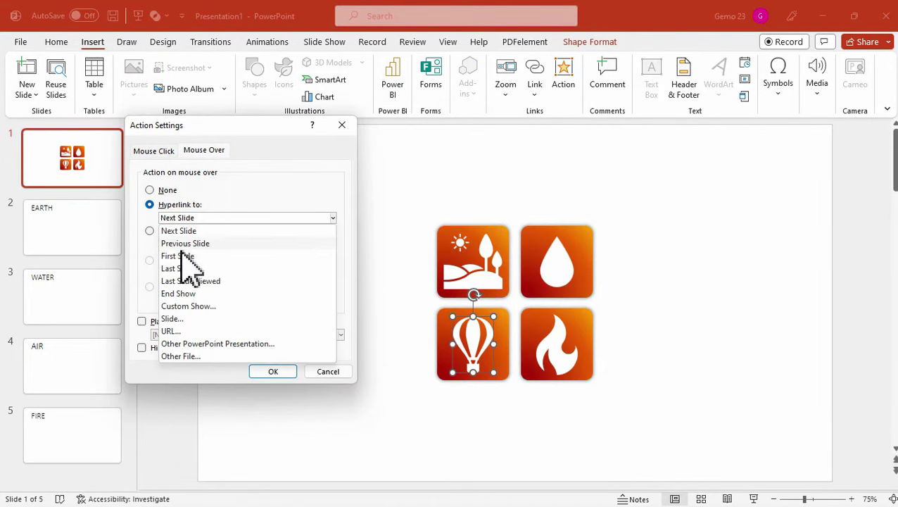
pyautogui.click(172, 321)
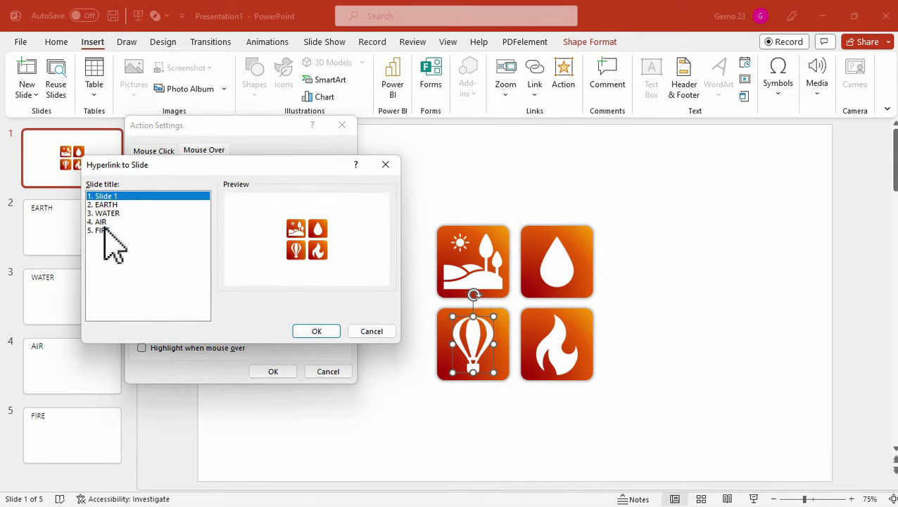
pyautogui.click(101, 222)
pyautogui.click(303, 329)
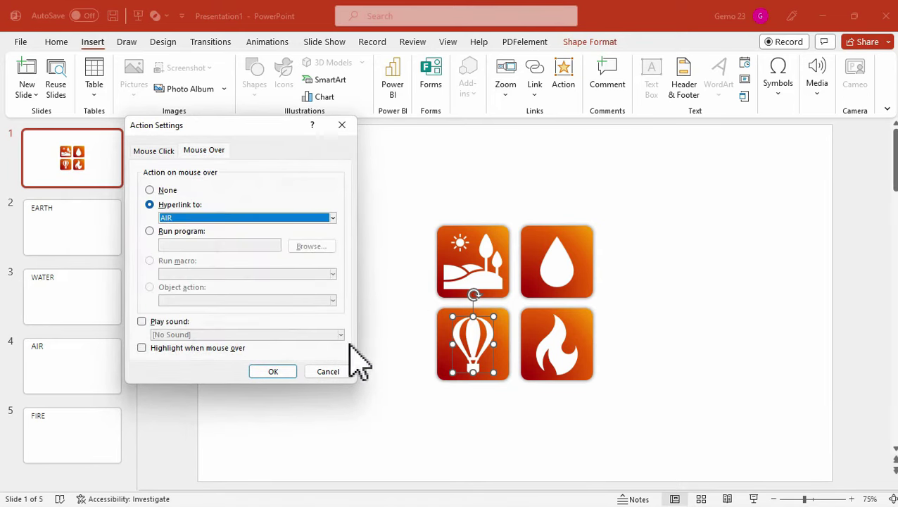
pyautogui.click(294, 368)
# - Give the flame icon a Mouse Over hyperlink to the FIRE slide
pyautogui.click(554, 358)
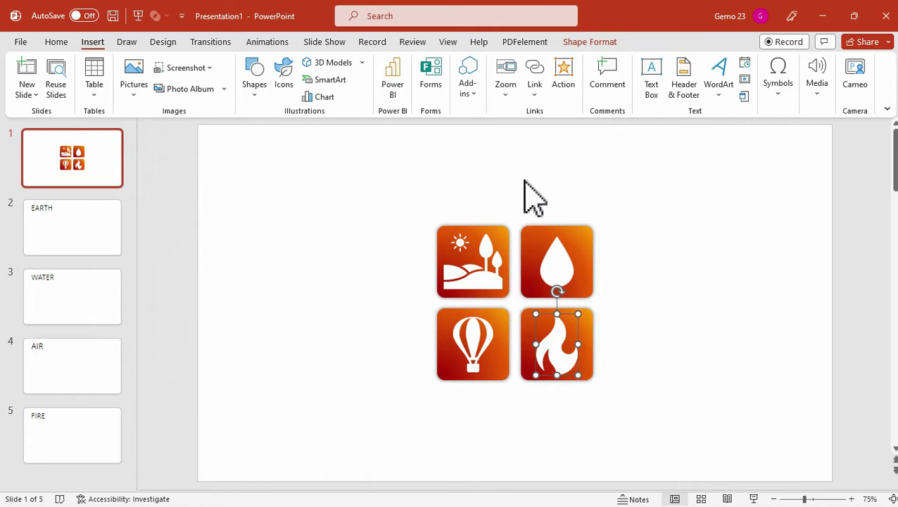
pyautogui.click(563, 85)
pyautogui.moveTo(363, 124); pyautogui.dragTo(186, 133)
pyautogui.click(203, 160)
pyautogui.click(155, 212)
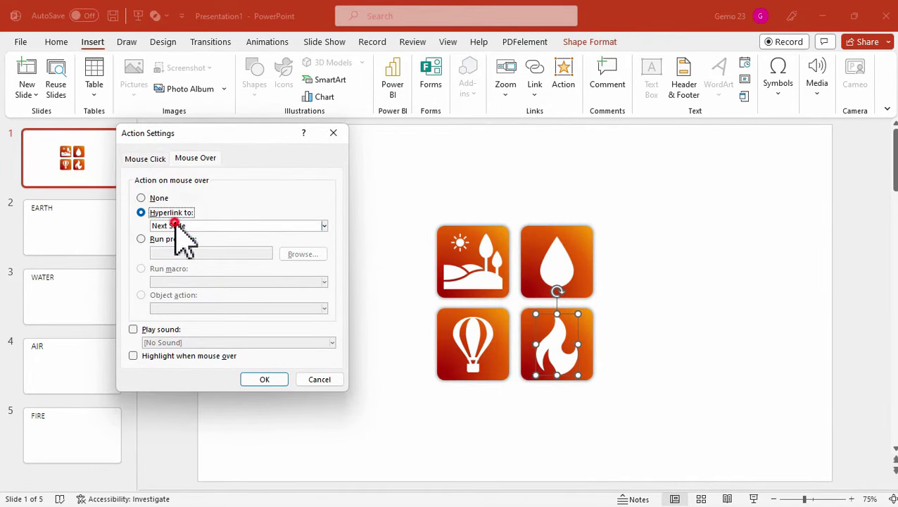
pyautogui.click(173, 224)
pyautogui.click(169, 326)
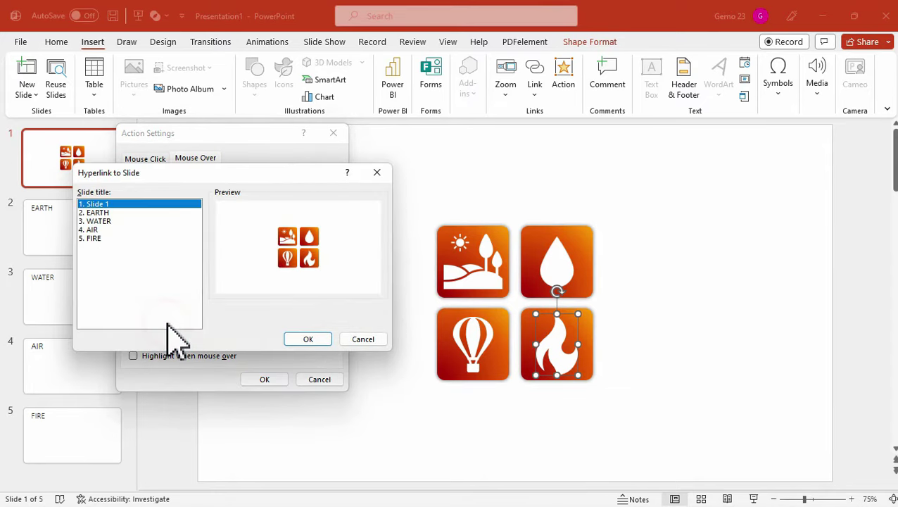
pyautogui.click(94, 238)
pyautogui.click(308, 340)
pyautogui.click(271, 379)
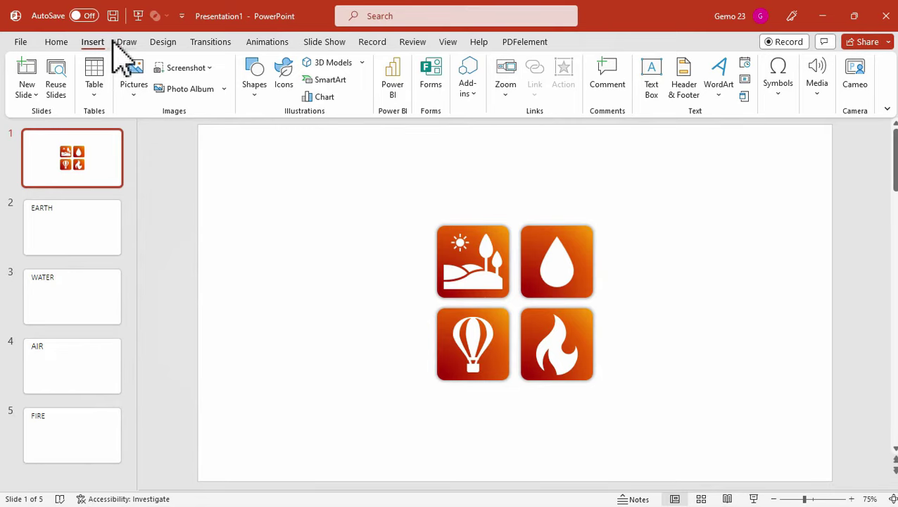
pyautogui.click(324, 42)
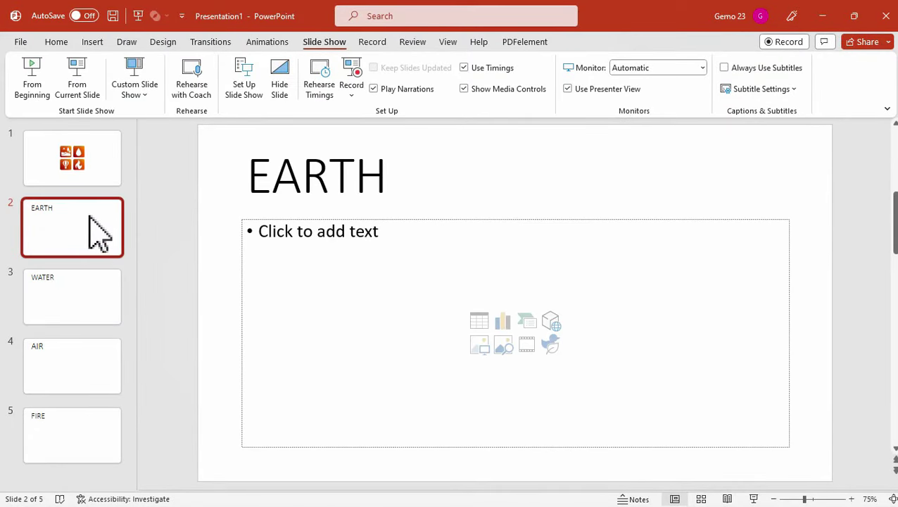
pyautogui.click(95, 169)
pyautogui.click(363, 200)
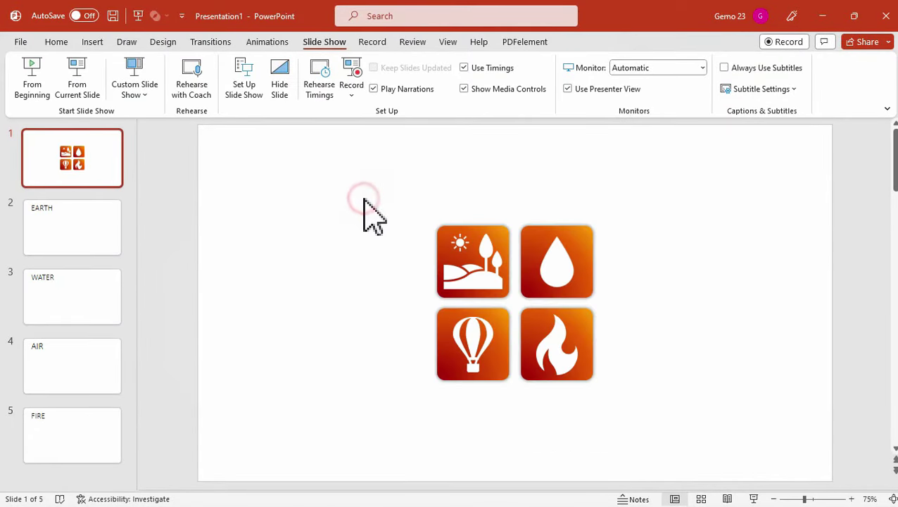
pyautogui.click(92, 42)
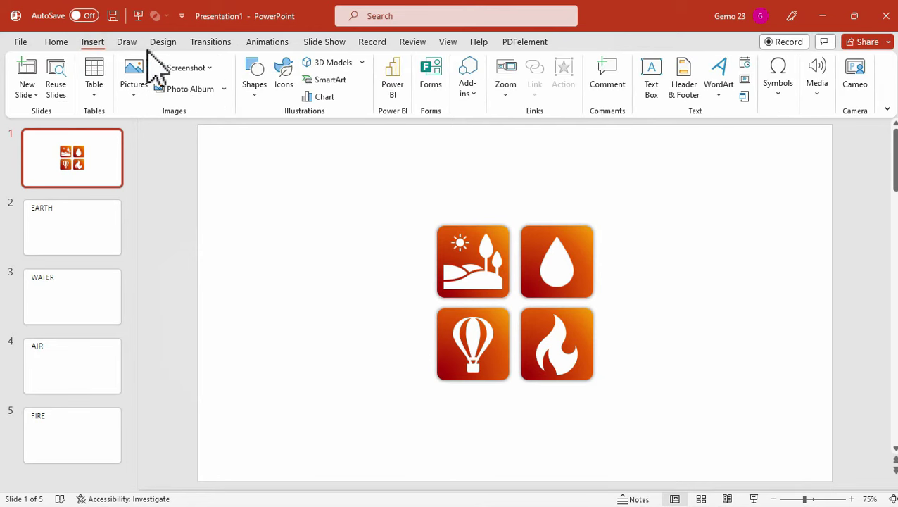
# - Draw a rectangle covering the whole slide and send it behind the icons
pyautogui.click(255, 85)
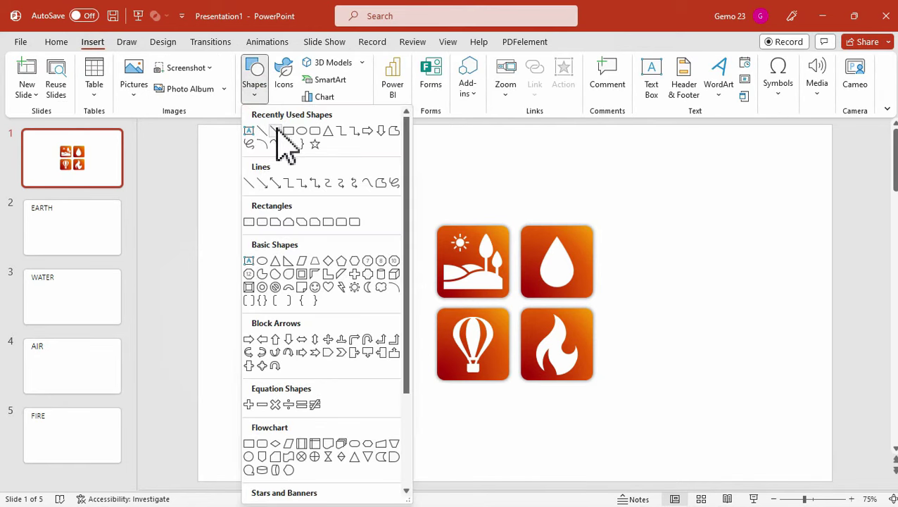
pyautogui.click(288, 132)
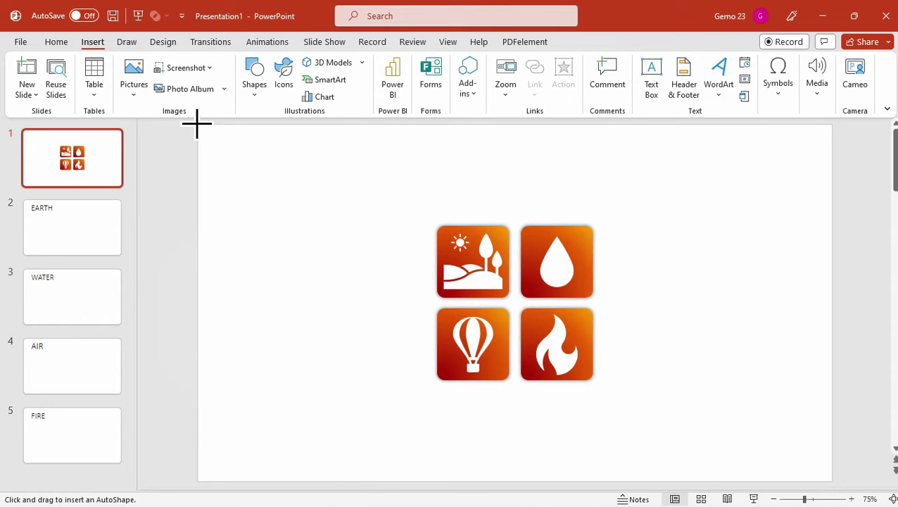
pyautogui.moveTo(197, 124); pyautogui.dragTo(829, 478)
pyautogui.rightClick(595, 211)
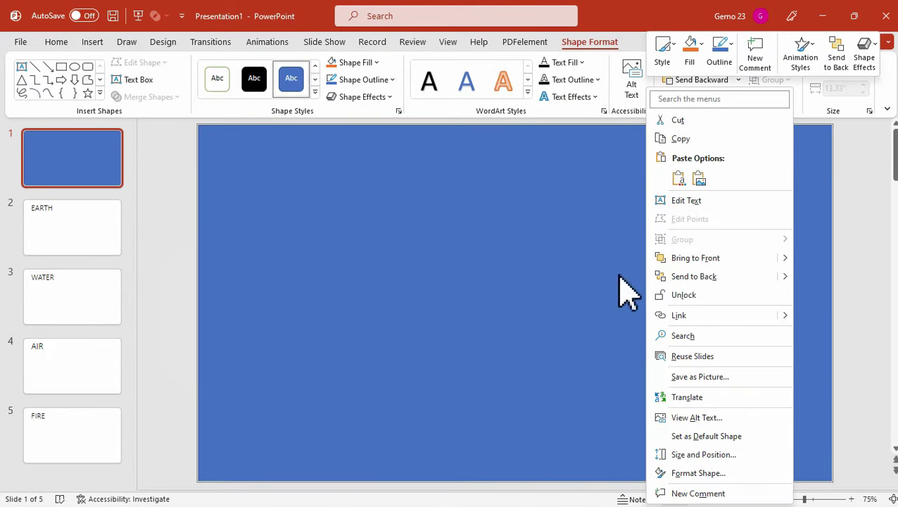
pyautogui.click(694, 293)
pyautogui.rightClick(658, 254)
pyautogui.click(696, 273)
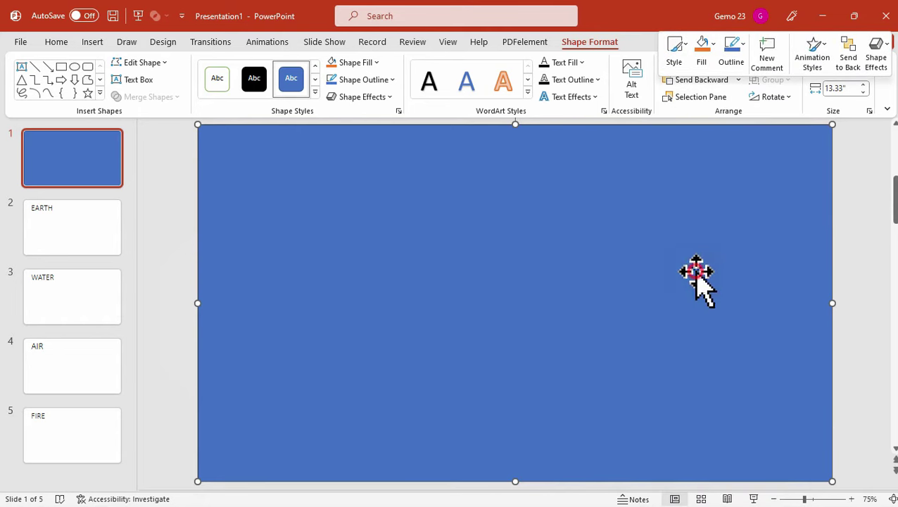
# - Fill the rectangle with a radial gradient from grey to near-black, using two stops
pyautogui.click(398, 111)
pyautogui.click(743, 259)
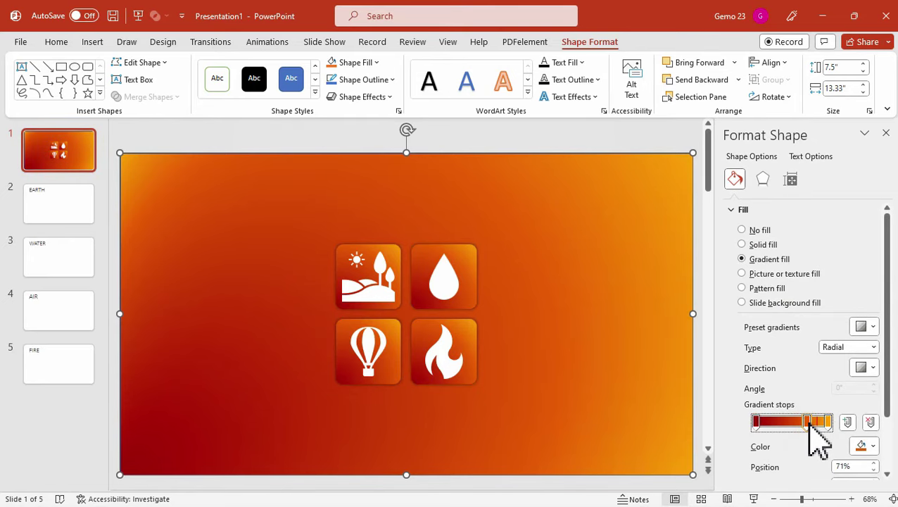
pyautogui.moveTo(809, 424); pyautogui.dragTo(769, 433)
pyautogui.click(866, 447)
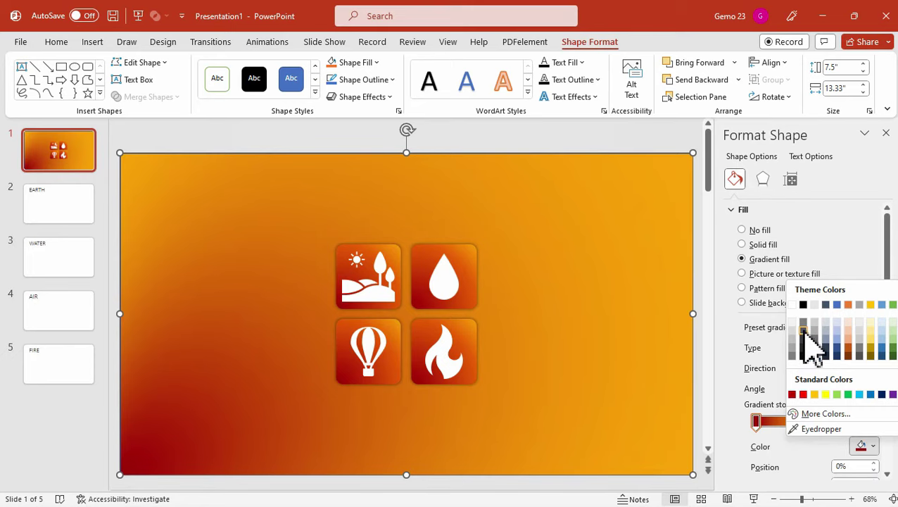
pyautogui.click(804, 342)
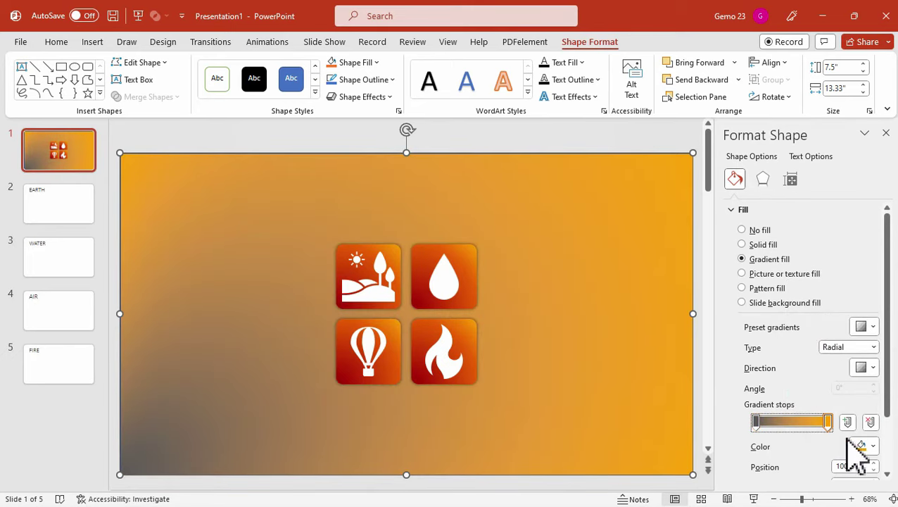
pyautogui.click(861, 446)
pyautogui.click(816, 355)
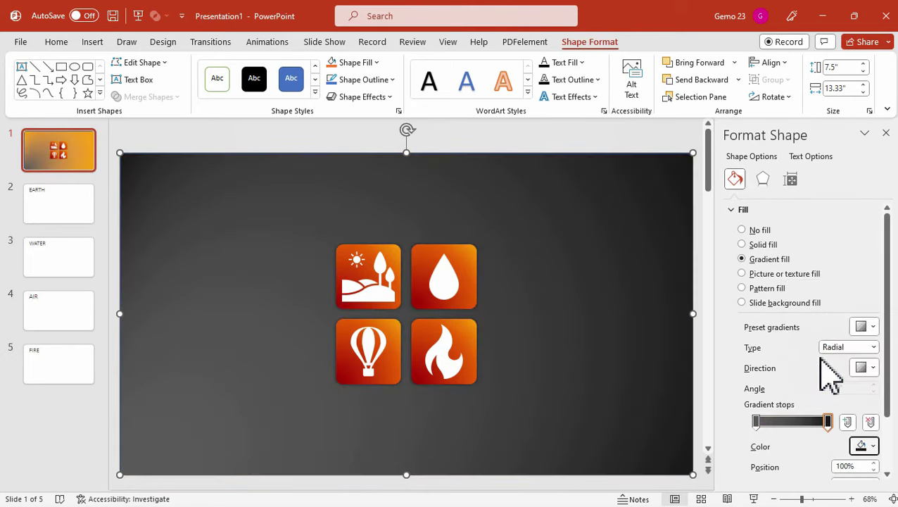
pyautogui.click(886, 132)
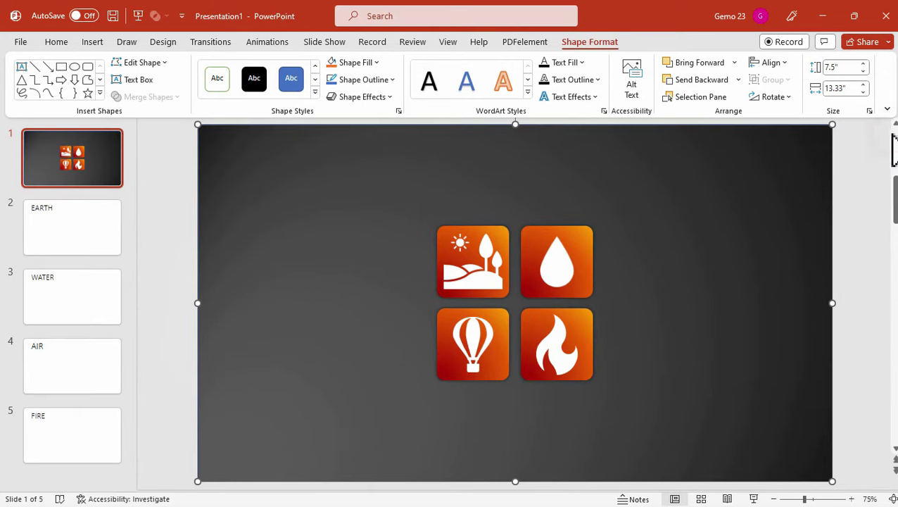
pyautogui.click(860, 207)
# - Set the full-slide gradient rectangle's Mouse Over action to hyperlink to Slide 1
pyautogui.click(518, 150)
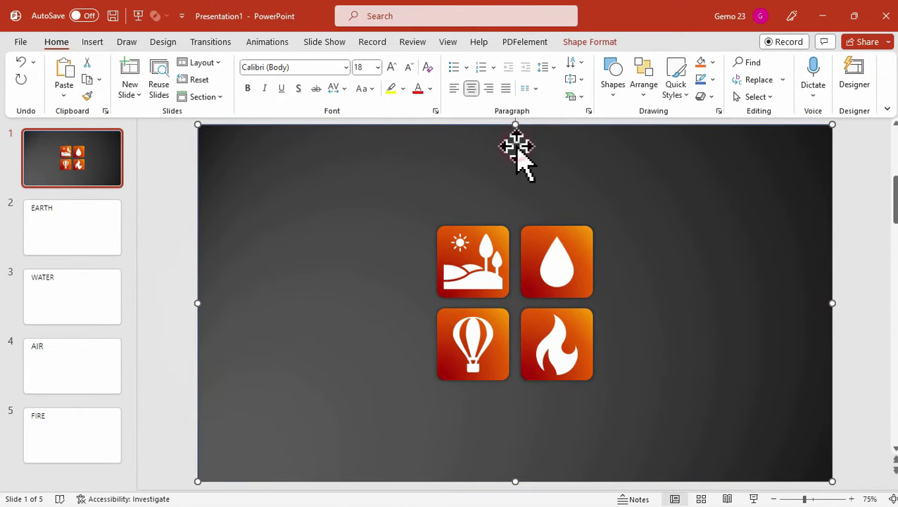
pyautogui.rightClick(365, 188)
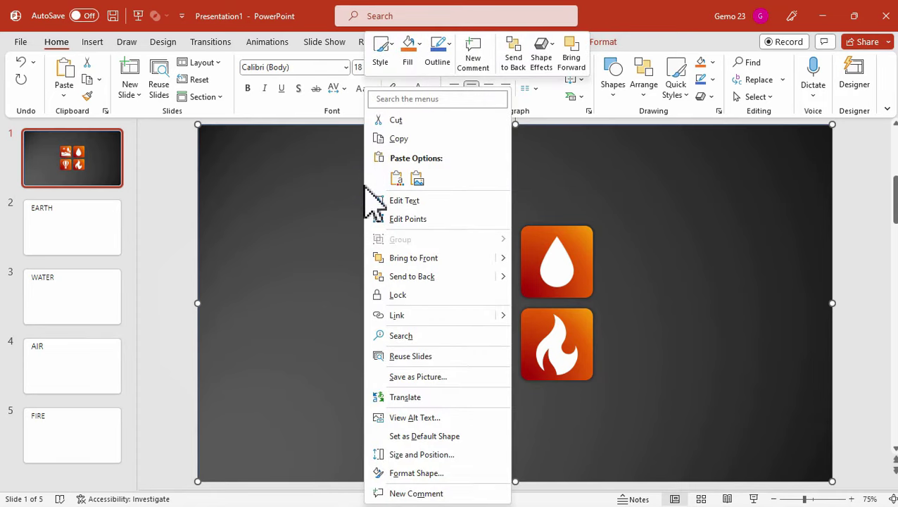
pyautogui.click(285, 190)
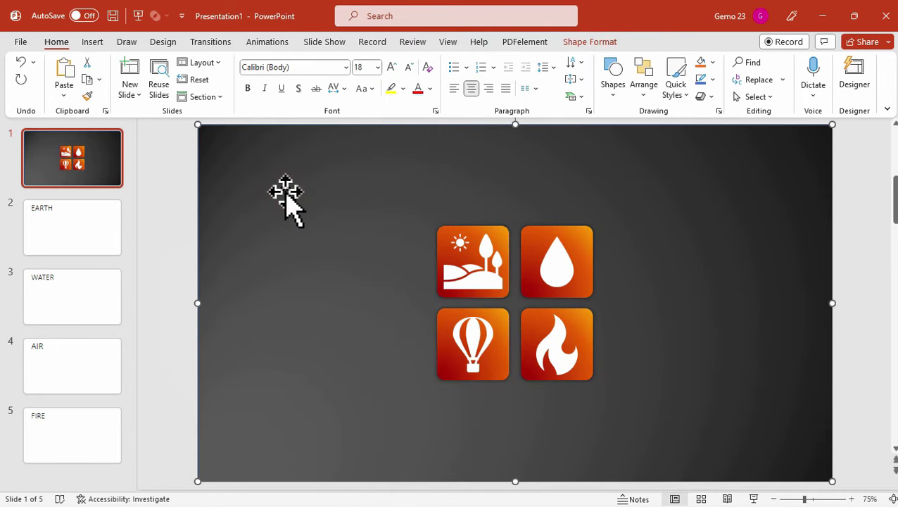
pyautogui.click(98, 42)
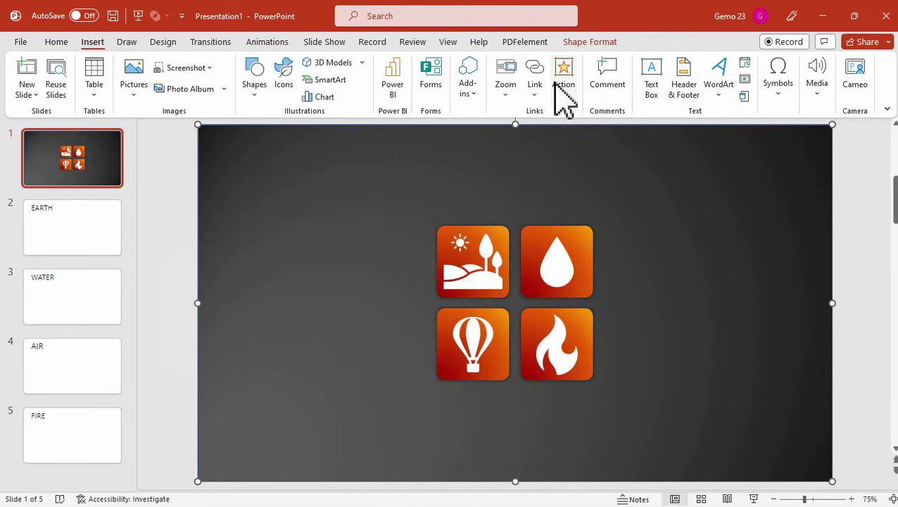
pyautogui.click(556, 85)
pyautogui.moveTo(480, 120); pyautogui.dragTo(323, 97)
pyautogui.click(280, 124)
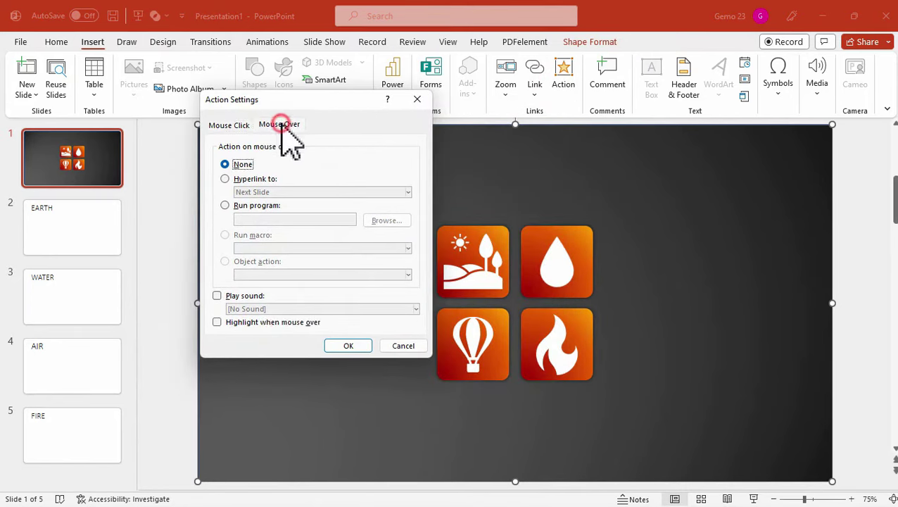
pyautogui.click(252, 177)
pyautogui.click(262, 193)
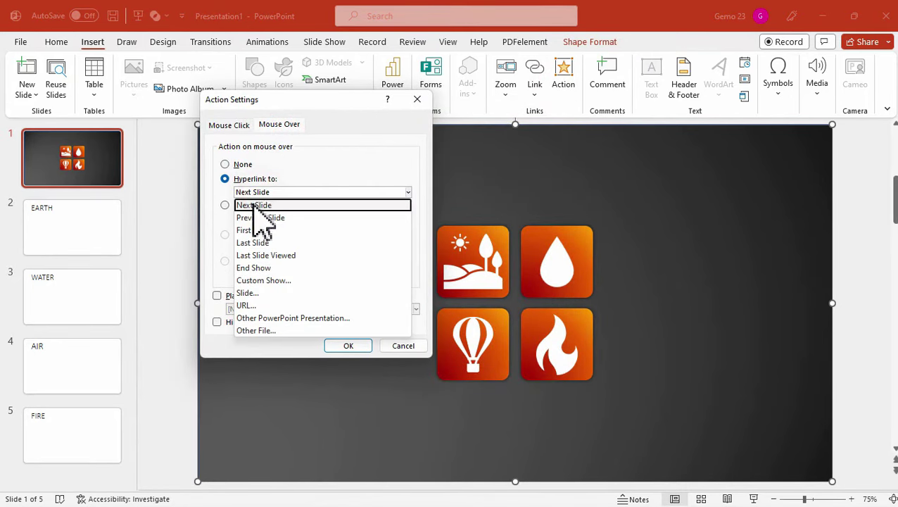
pyautogui.click(245, 294)
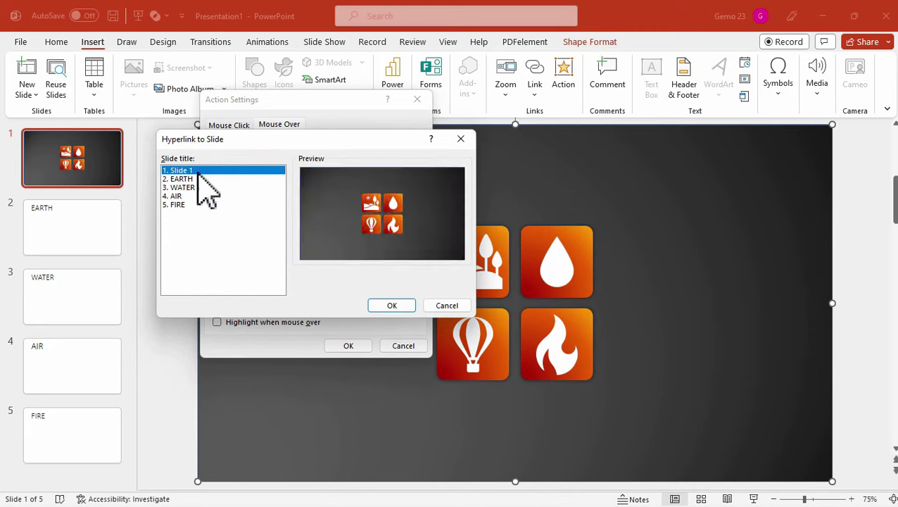
pyautogui.click(391, 305)
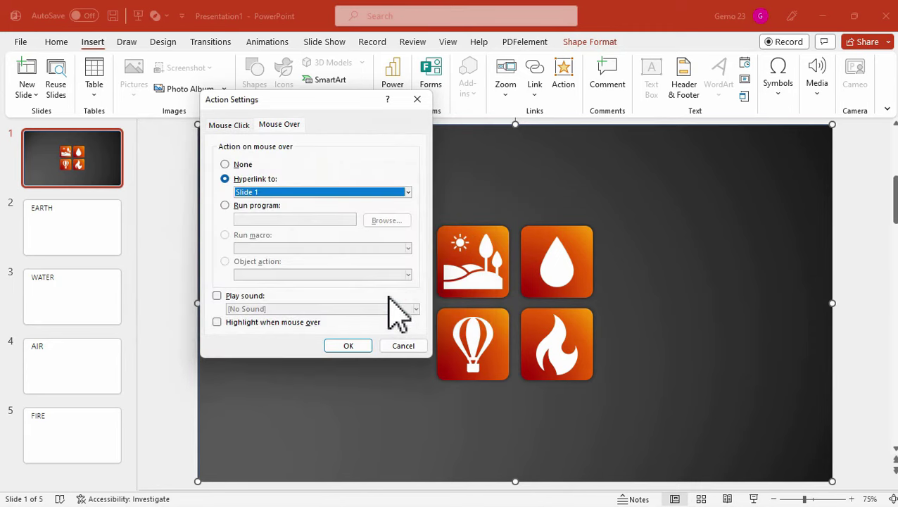
pyautogui.click(348, 346)
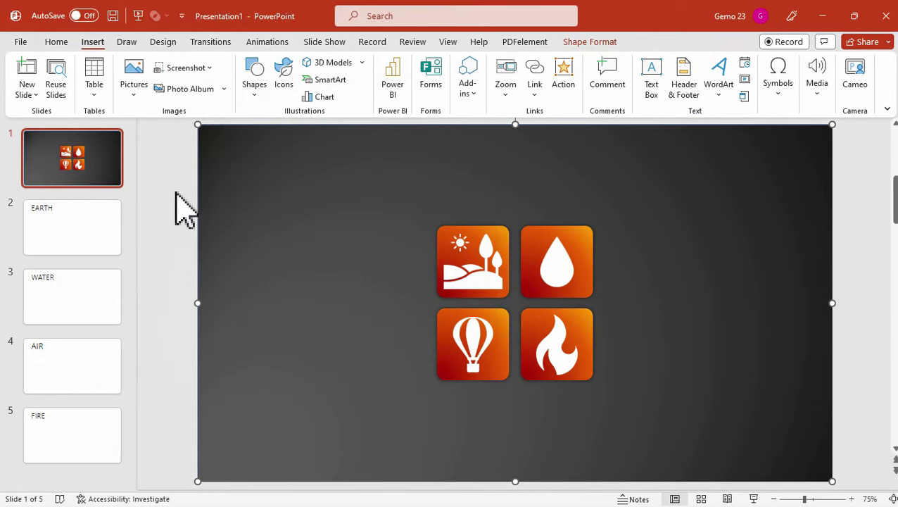
# - Copy the gradient rectangle onto the EARTH slide and send it to the back
pyautogui.rightClick(308, 143)
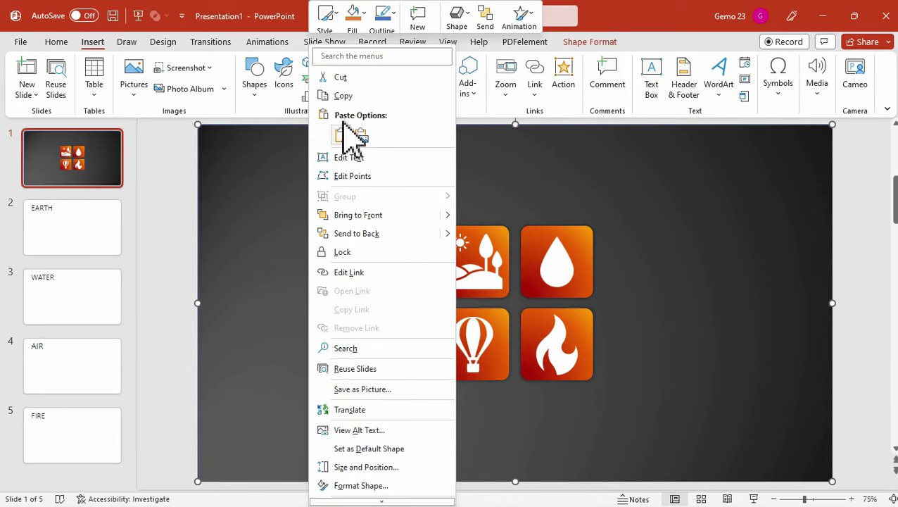
pyautogui.click(351, 94)
pyautogui.click(85, 208)
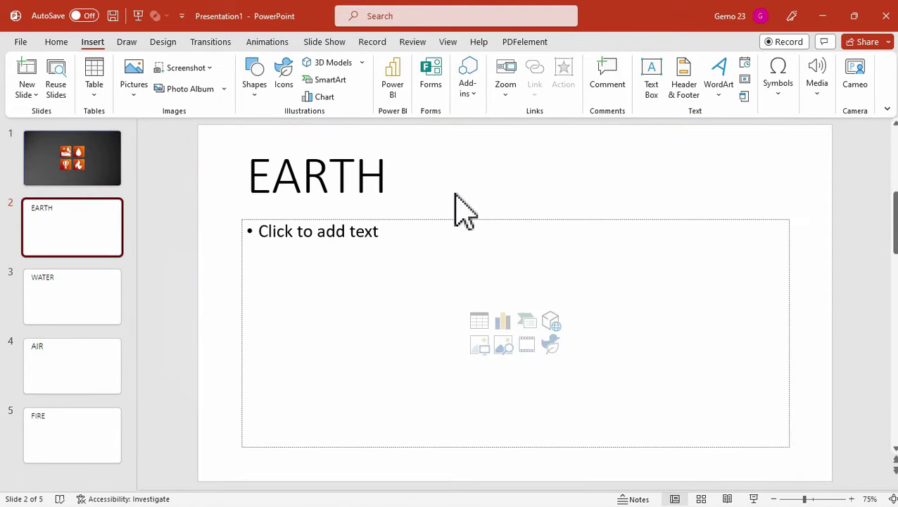
pyautogui.hotkey('ctrl', 'v')
pyautogui.rightClick(482, 174)
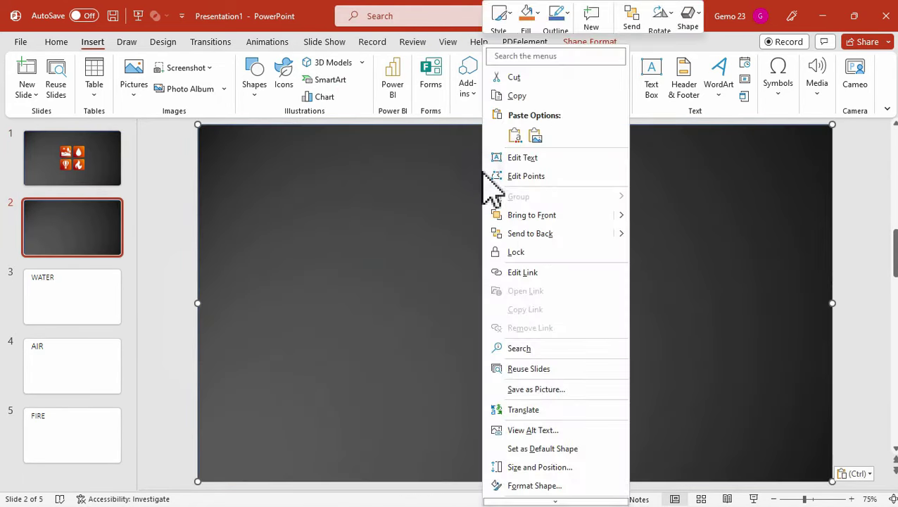
pyautogui.click(530, 233)
# - Check the EARTH title and background rectangle, then return to slide 1
pyautogui.click(366, 175)
pyautogui.doubleClick(371, 182)
pyautogui.click(368, 176)
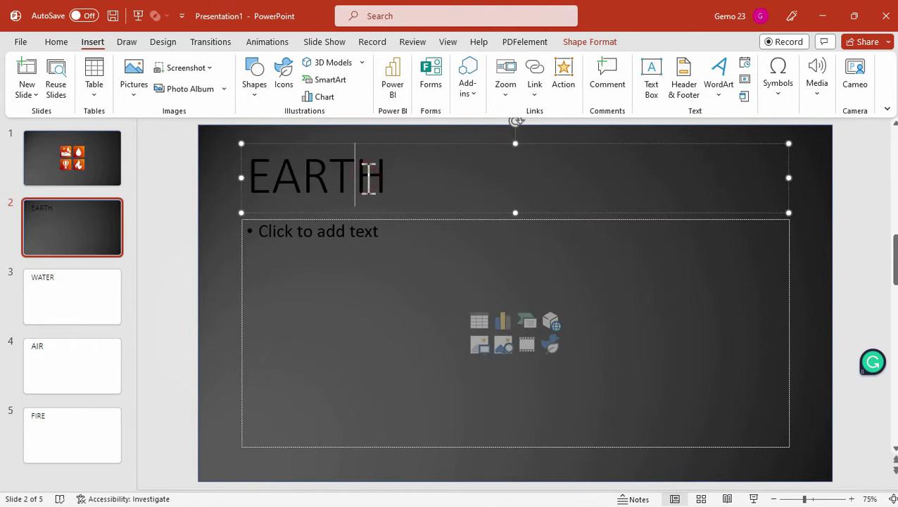
pyautogui.click(216, 184)
pyautogui.click(186, 187)
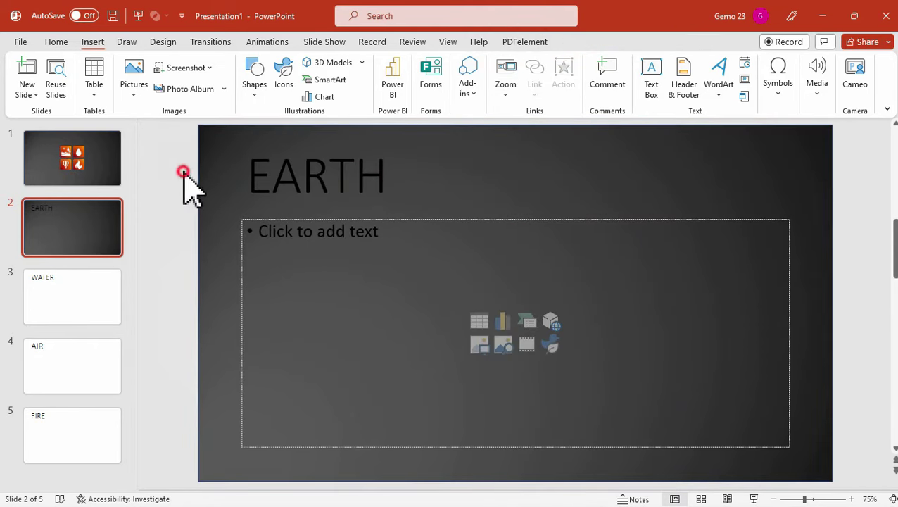
pyautogui.click(97, 173)
pyautogui.click(324, 42)
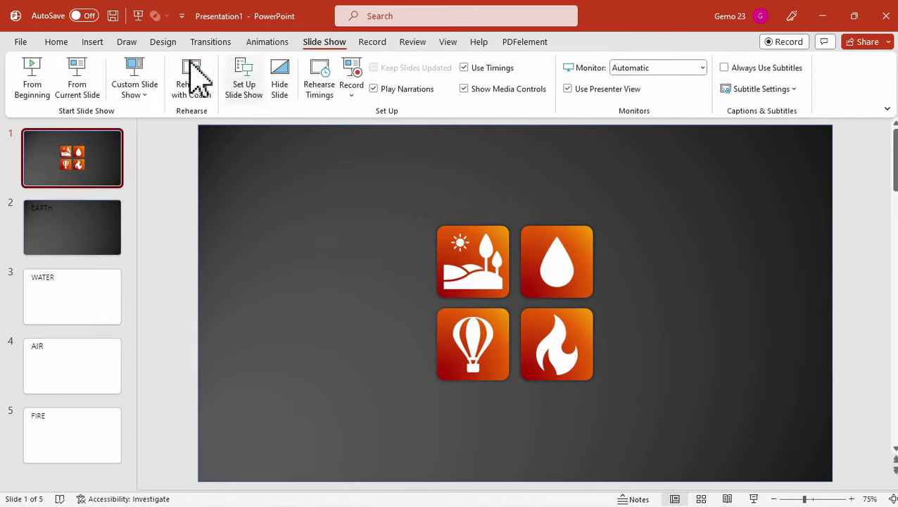
pyautogui.click(91, 79)
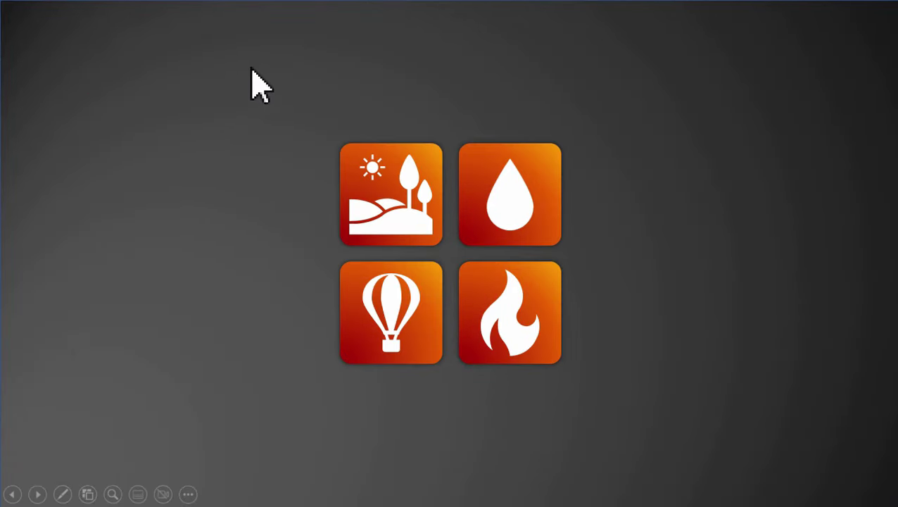
pyautogui.click(396, 201)
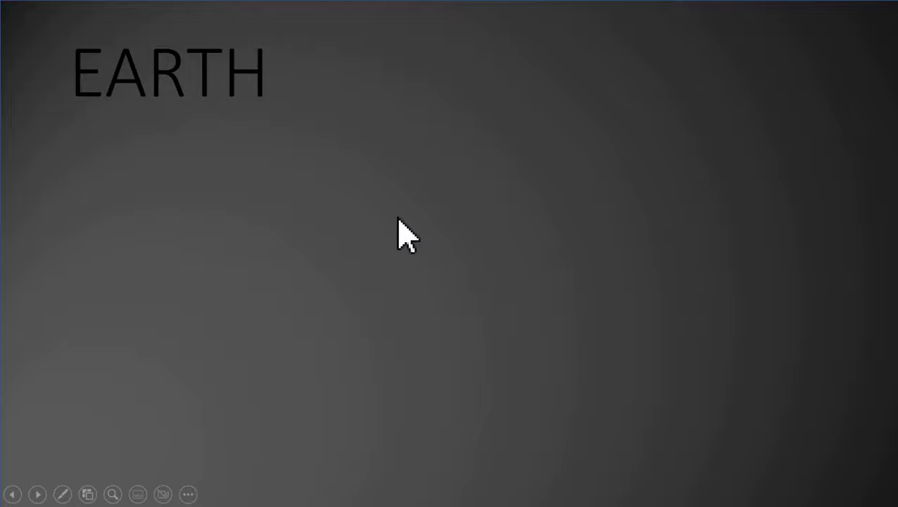
pyautogui.click(473, 102)
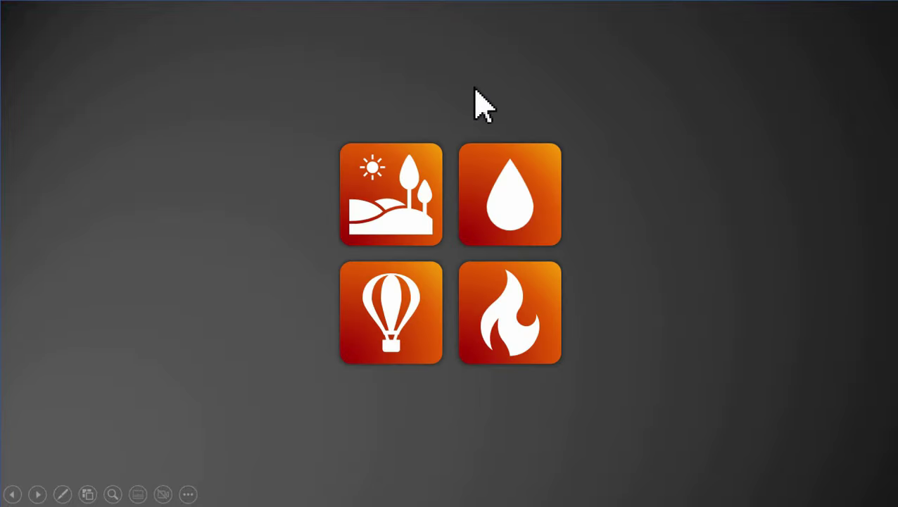
pyautogui.click(402, 203)
pyautogui.click(483, 100)
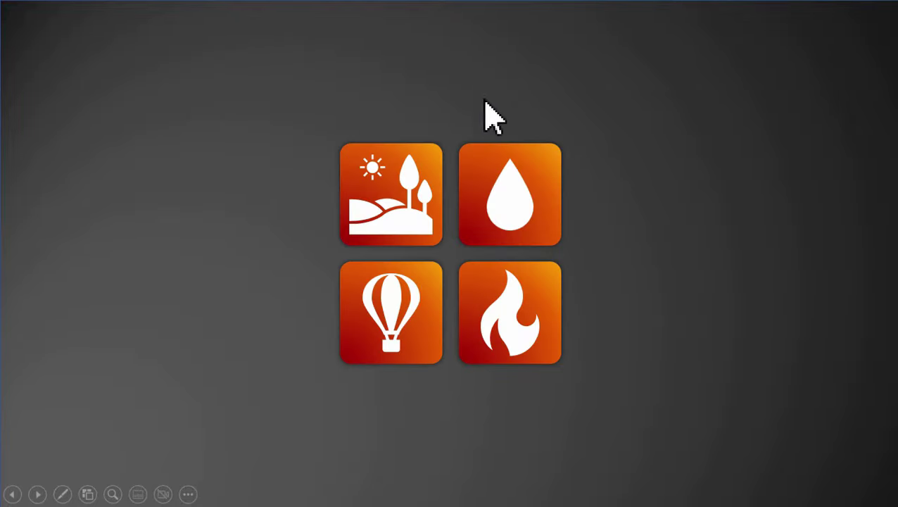
pyautogui.click(385, 204)
pyautogui.click(469, 129)
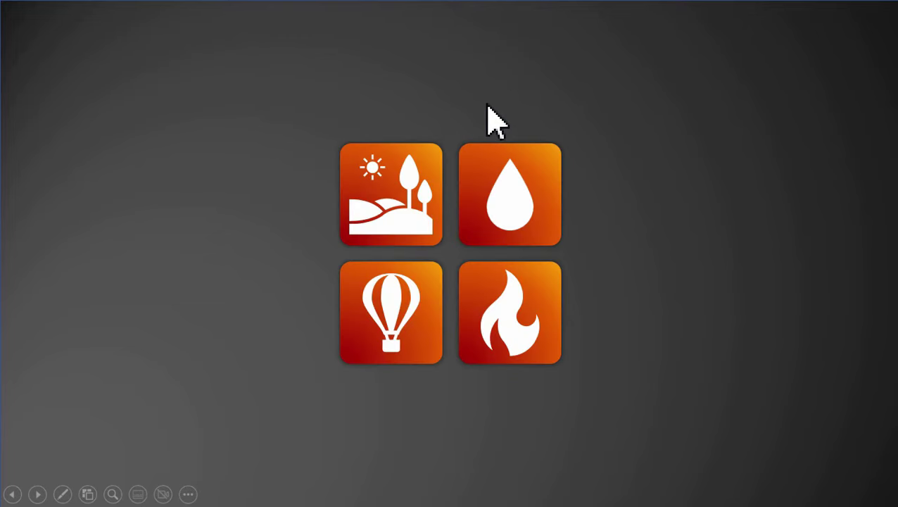
pyautogui.press('Escape')
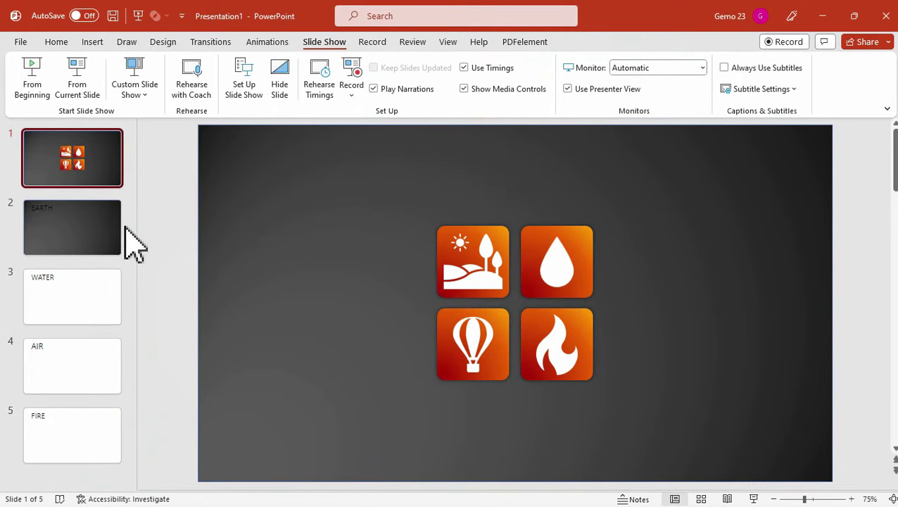
pyautogui.click(110, 243)
# - Copy the EARTH slide's dark background rectangle onto the WATER slide and send it to the back
pyautogui.click(207, 179)
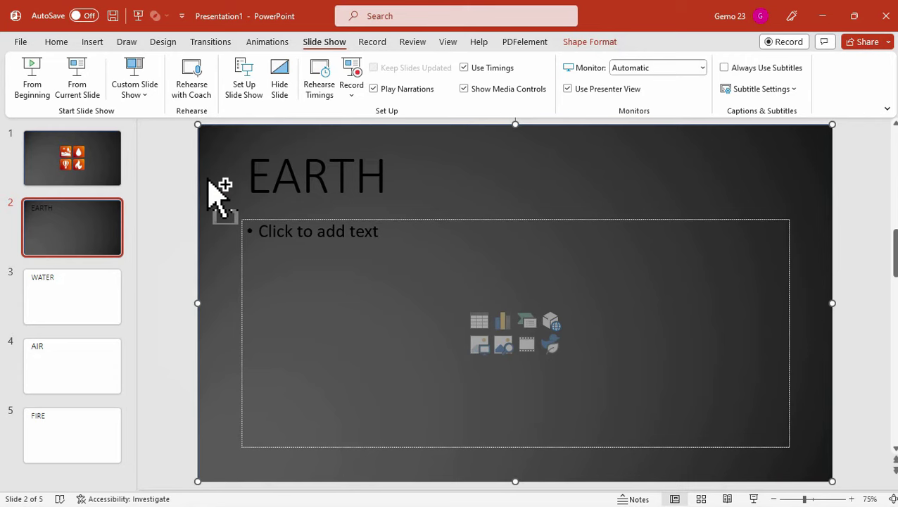
pyautogui.hotkey('ctrl', 'c')
pyautogui.click(100, 297)
pyautogui.hotkey('ctrl', 'v')
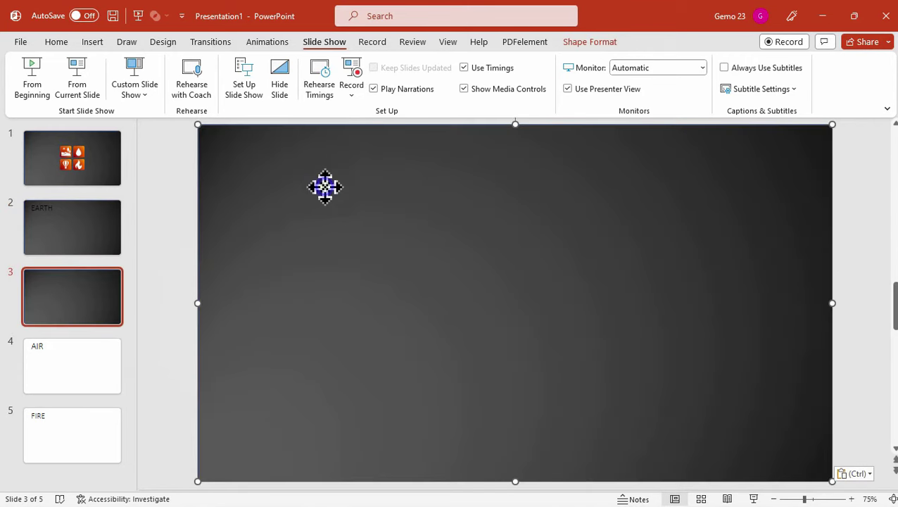
pyautogui.rightClick(325, 187)
pyautogui.click(373, 232)
# - Paste the same dark background onto the AIR and FIRE slides, sending each behind the content
pyautogui.click(66, 375)
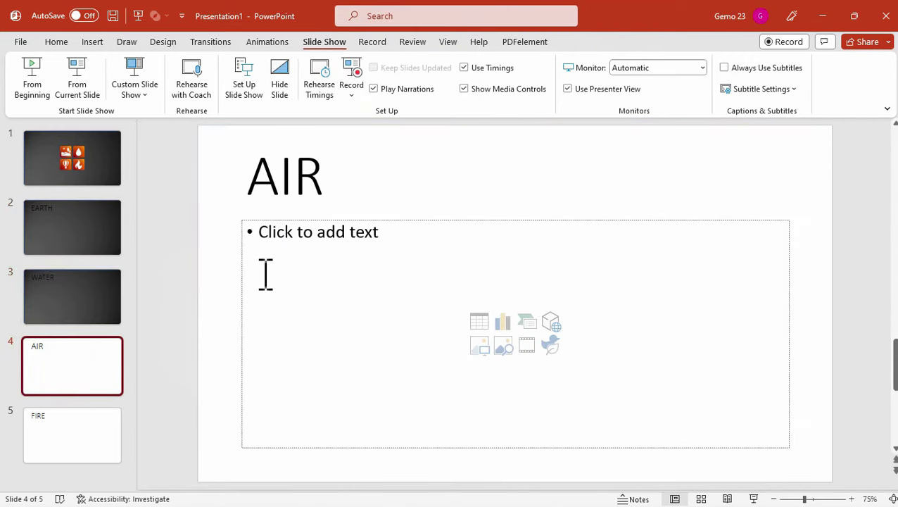
pyautogui.hotkey('ctrl', 'v')
pyautogui.rightClick(349, 217)
pyautogui.click(373, 232)
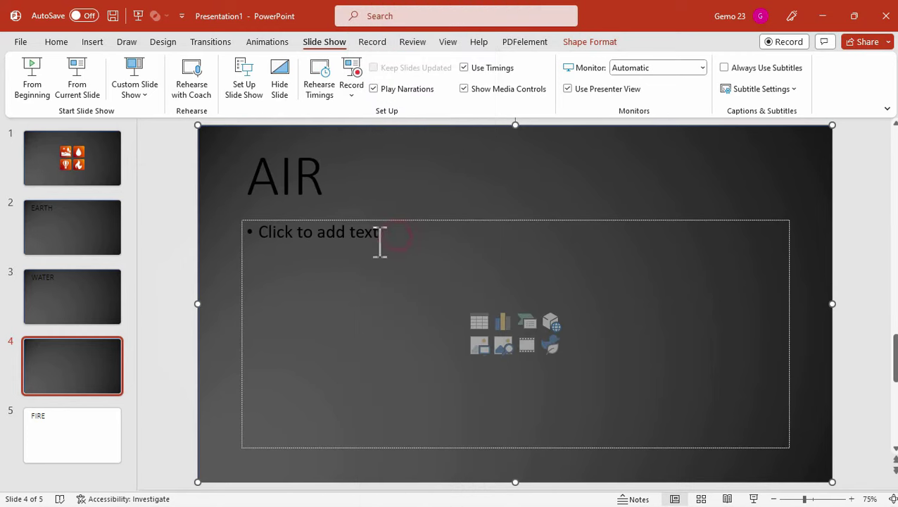
pyautogui.click(98, 433)
pyautogui.hotkey('ctrl', 'v')
pyautogui.rightClick(419, 197)
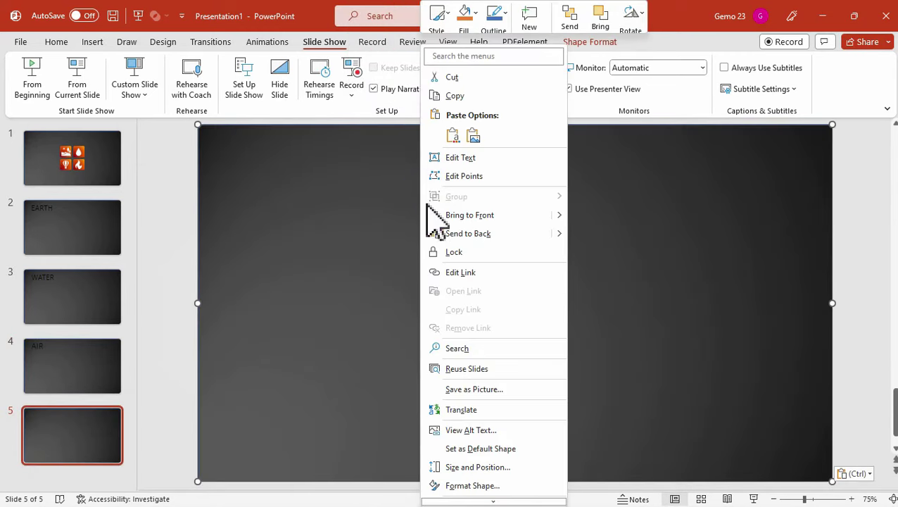
pyautogui.click(463, 235)
# - Review the EARTH and WATER slides, then return to slide 1 and select the earth icon
pyautogui.click(162, 154)
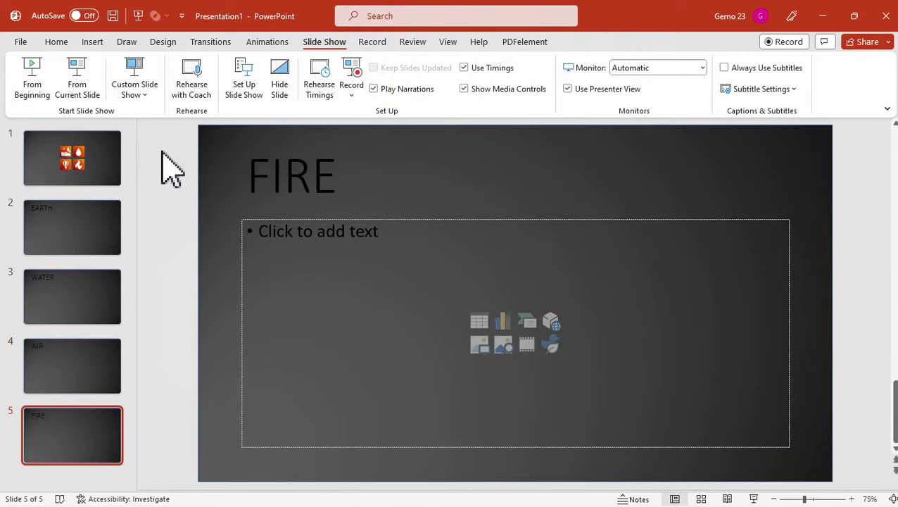
pyautogui.click(85, 227)
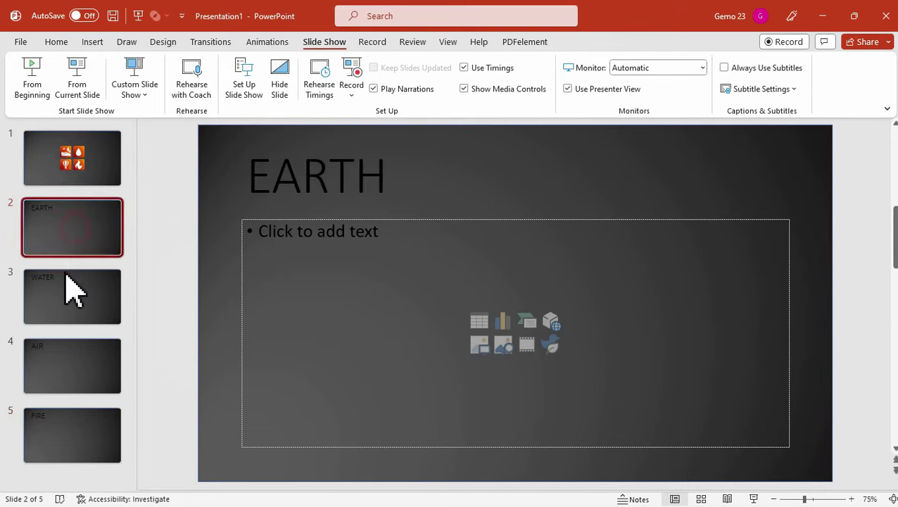
pyautogui.click(70, 286)
pyautogui.click(106, 169)
pyautogui.click(249, 169)
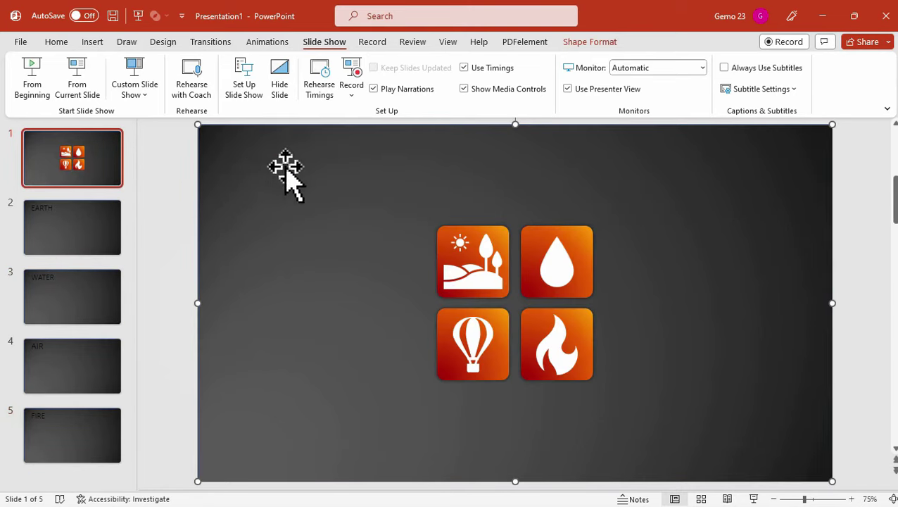
pyautogui.click(179, 171)
pyautogui.press('Tab')
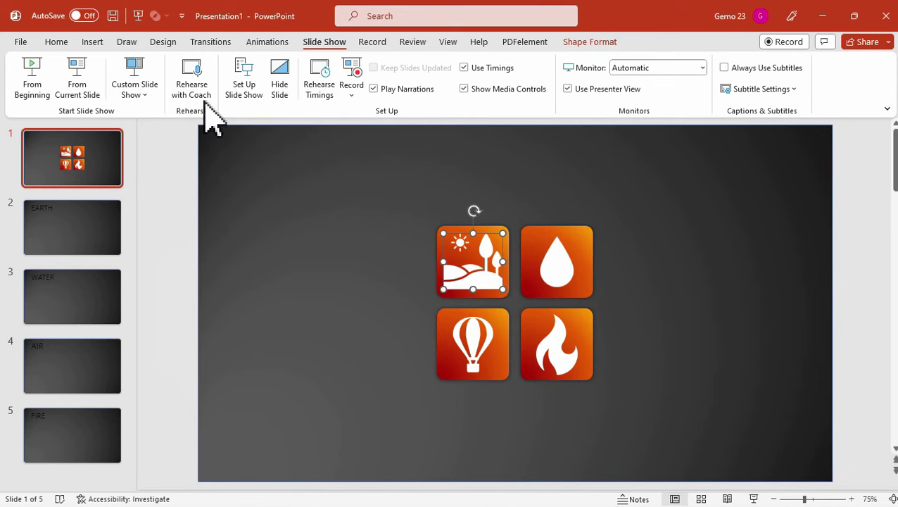
# - On slide 1, select all four element icons and copy them
pyautogui.click(62, 44)
pyautogui.click(363, 200)
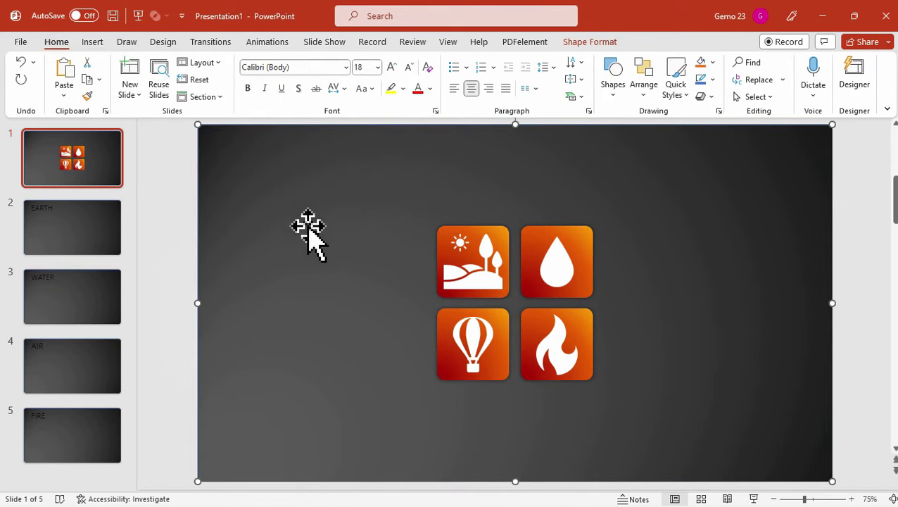
pyautogui.click(181, 191)
pyautogui.moveTo(197, 200); pyautogui.dragTo(331, 229)
pyautogui.click(194, 197)
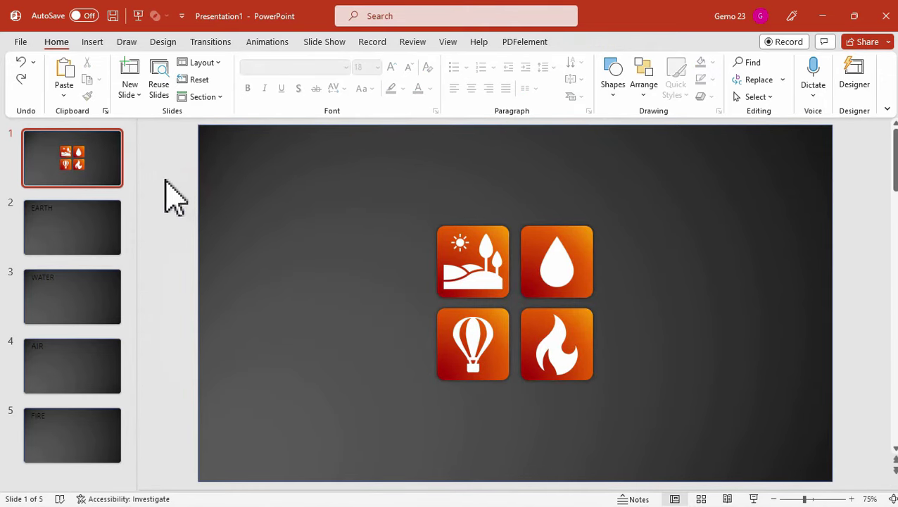
pyautogui.moveTo(166, 182); pyautogui.dragTo(636, 411)
pyautogui.rightClick(589, 252)
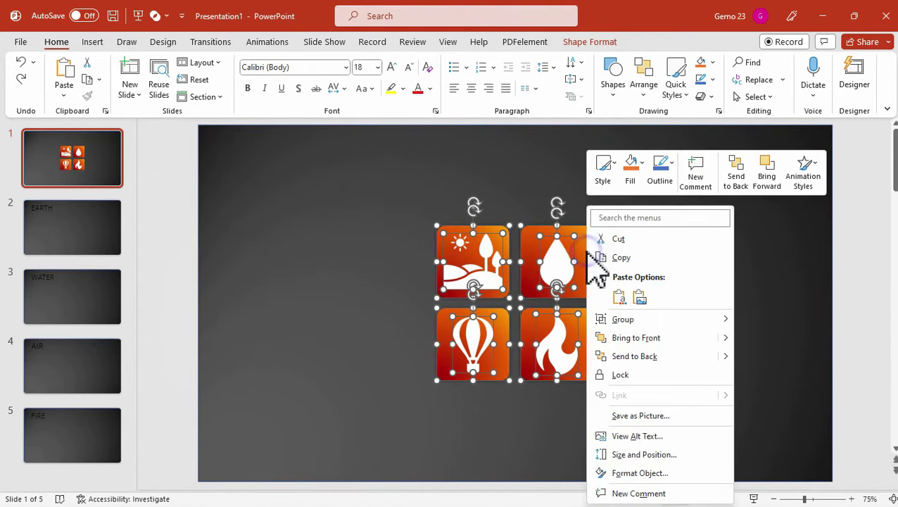
pyautogui.click(610, 258)
# - Replace the content placeholders on the EARTH and WATER slides with the four pasted icons
pyautogui.click(70, 243)
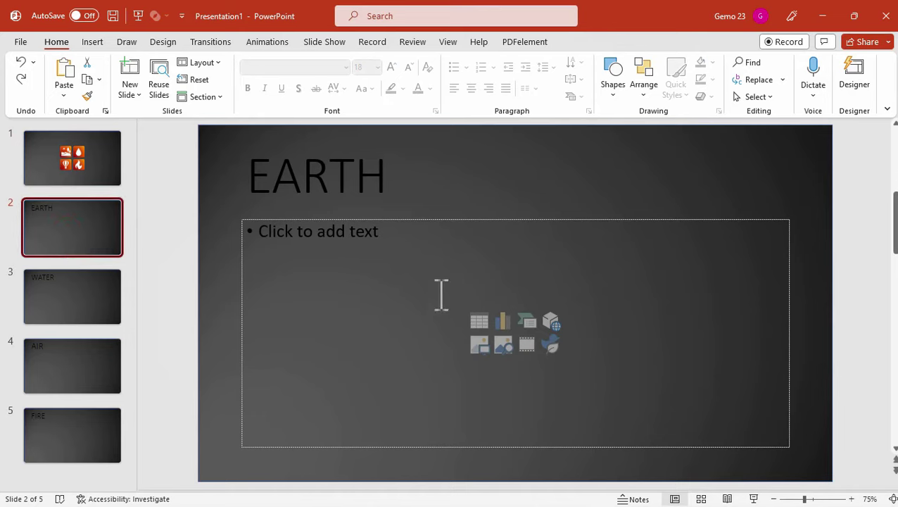
pyautogui.click(463, 224)
pyautogui.press('Delete')
pyautogui.hotkey('ctrl', 'v')
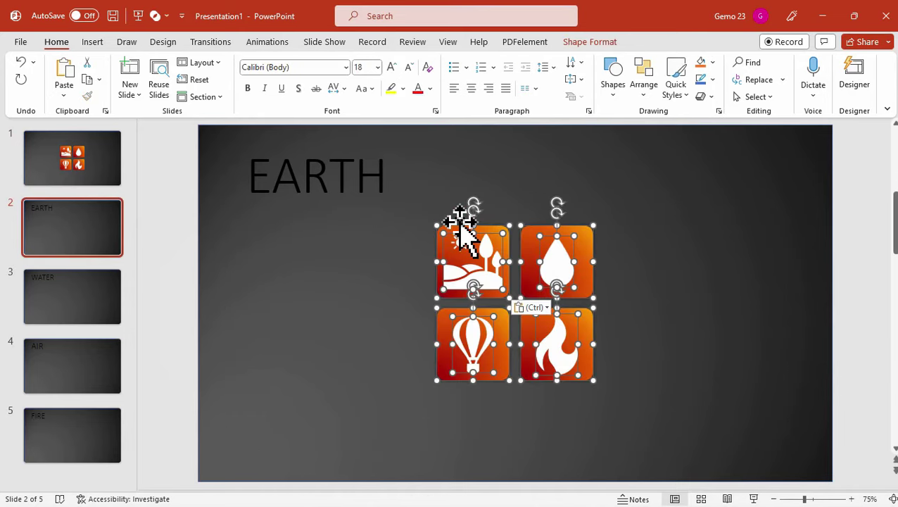
pyautogui.click(102, 315)
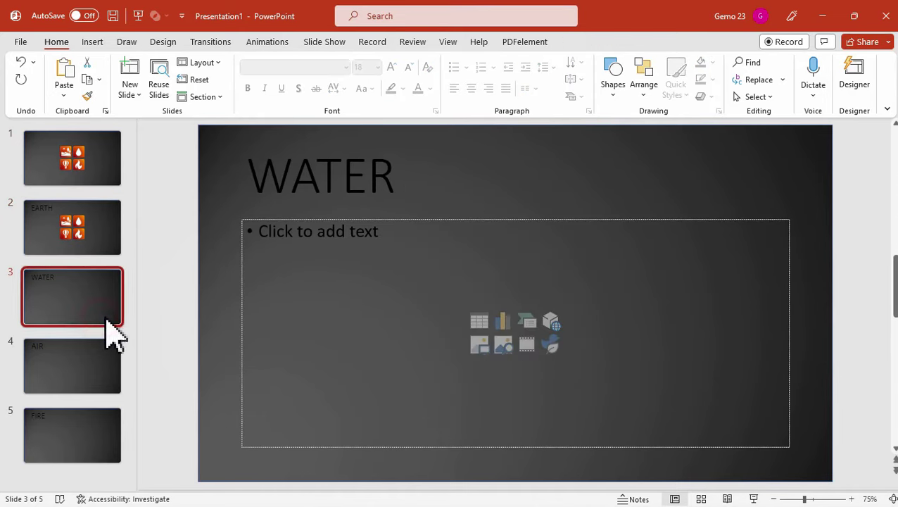
pyautogui.click(448, 221)
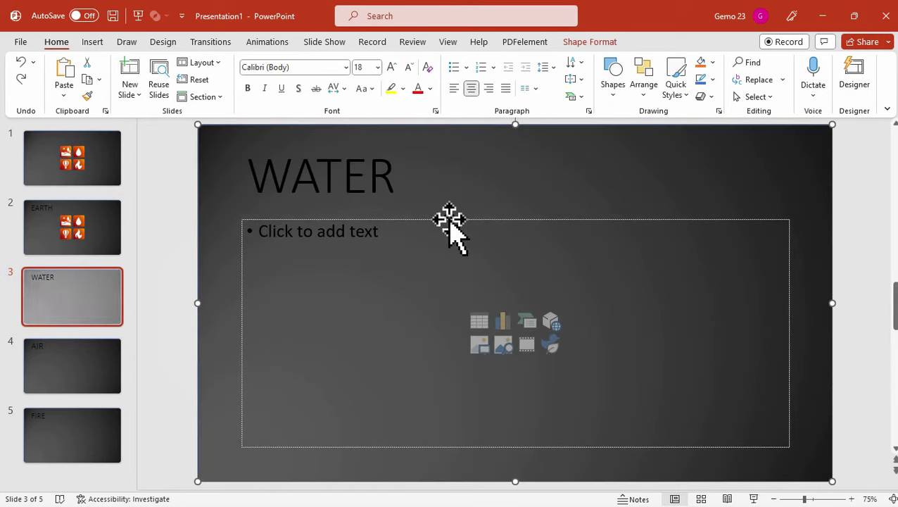
pyautogui.click(452, 222)
pyautogui.click(450, 223)
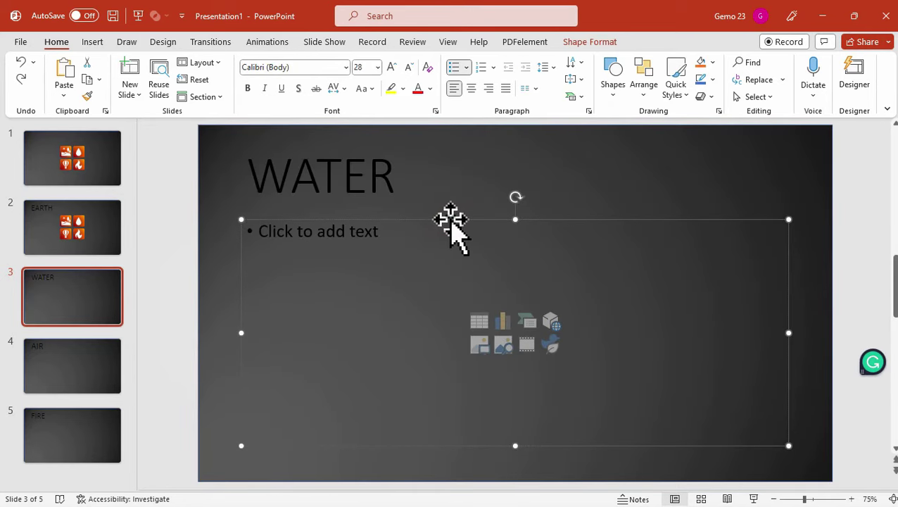
pyautogui.press('Delete')
pyautogui.hotkey('ctrl', 'v')
# - Replace the AIR and FIRE content placeholders with the four icons, then return to EARTH
pyautogui.click(109, 368)
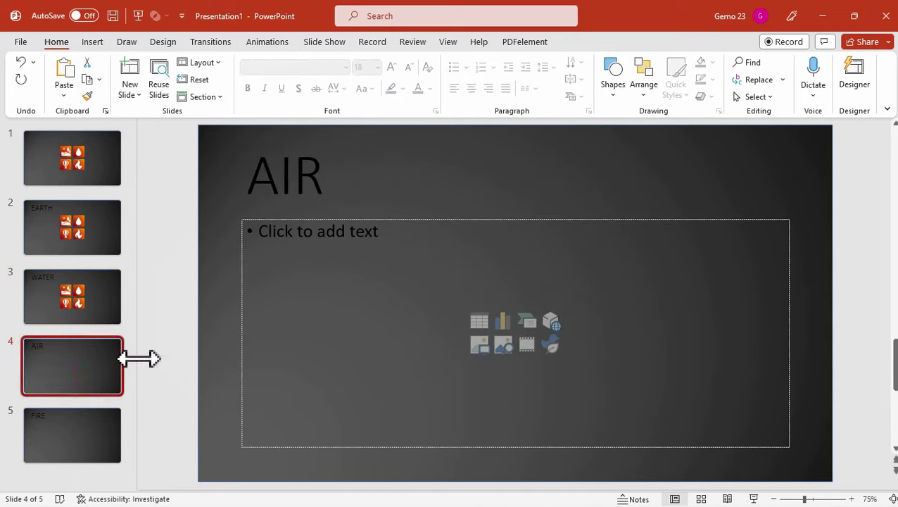
pyautogui.click(369, 223)
pyautogui.press('Delete')
pyautogui.hotkey('ctrl', 'v')
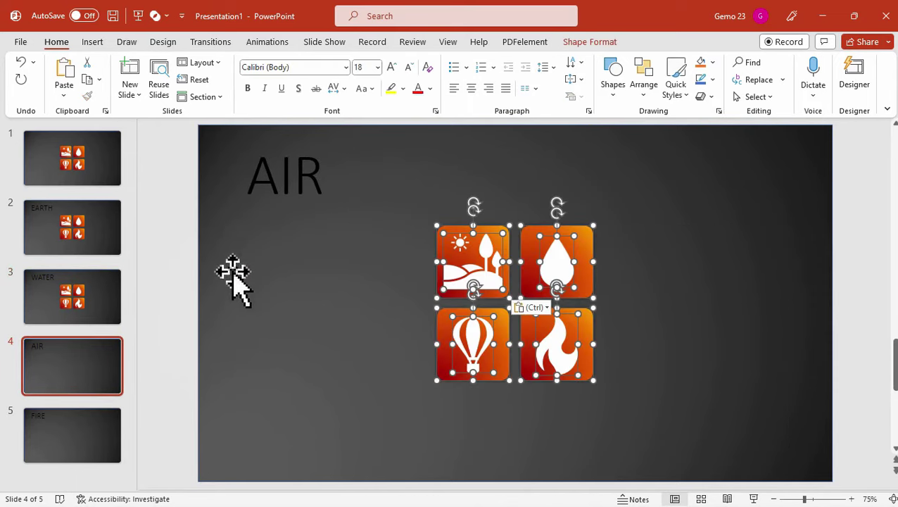
pyautogui.click(84, 440)
pyautogui.click(364, 217)
pyautogui.click(365, 217)
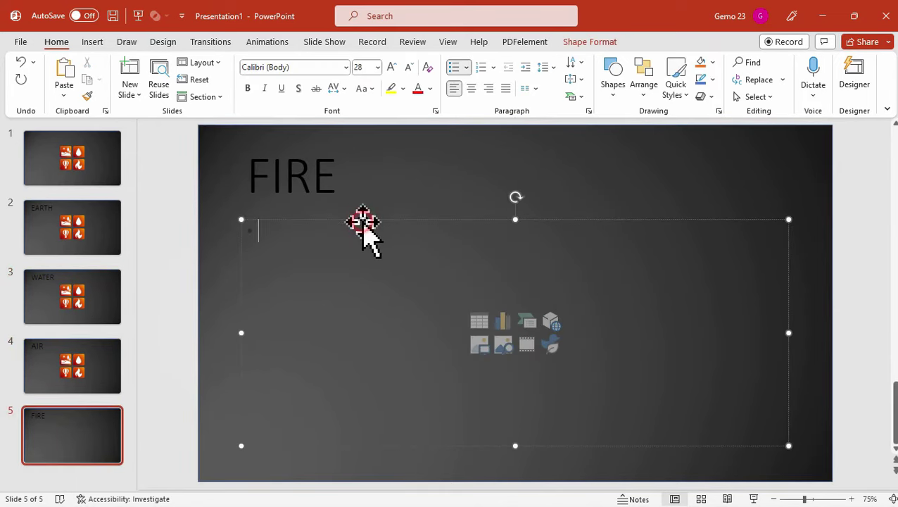
pyautogui.press('Delete')
pyautogui.hotkey('ctrl', 'v')
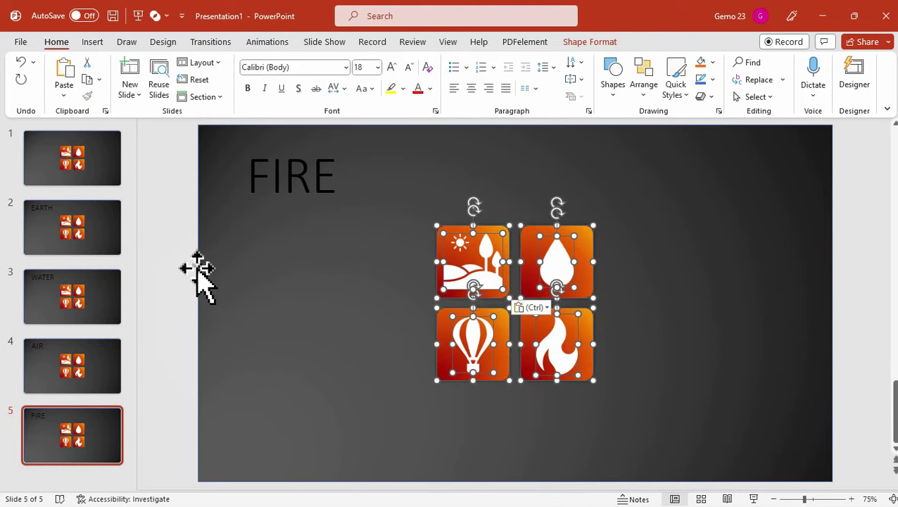
pyautogui.click(152, 259)
pyautogui.click(105, 243)
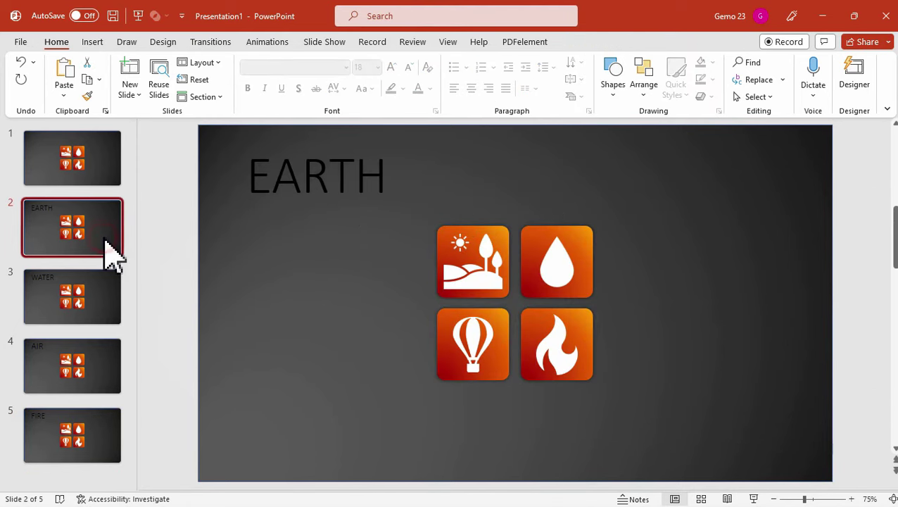
# - Resize the earth tile to 2.79" high by 5.33" wide and move it over the title
pyautogui.click(445, 231)
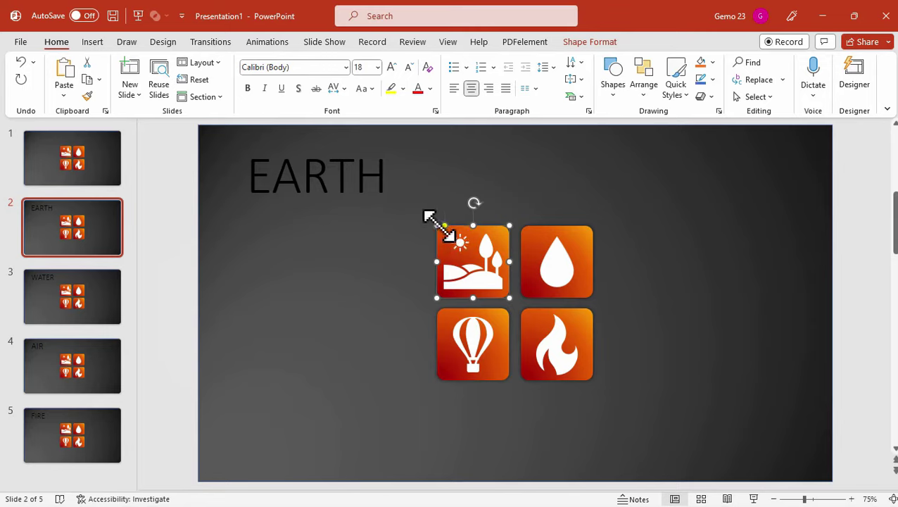
pyautogui.click(591, 42)
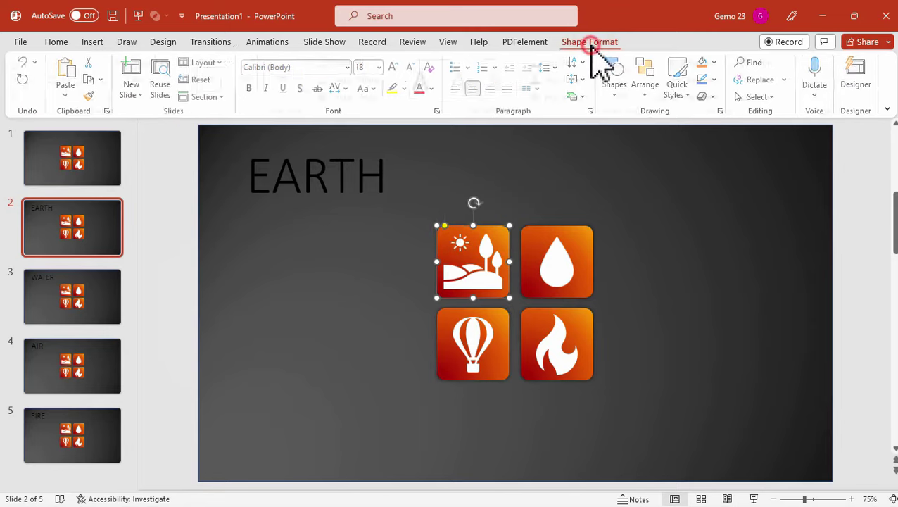
pyautogui.click(833, 67)
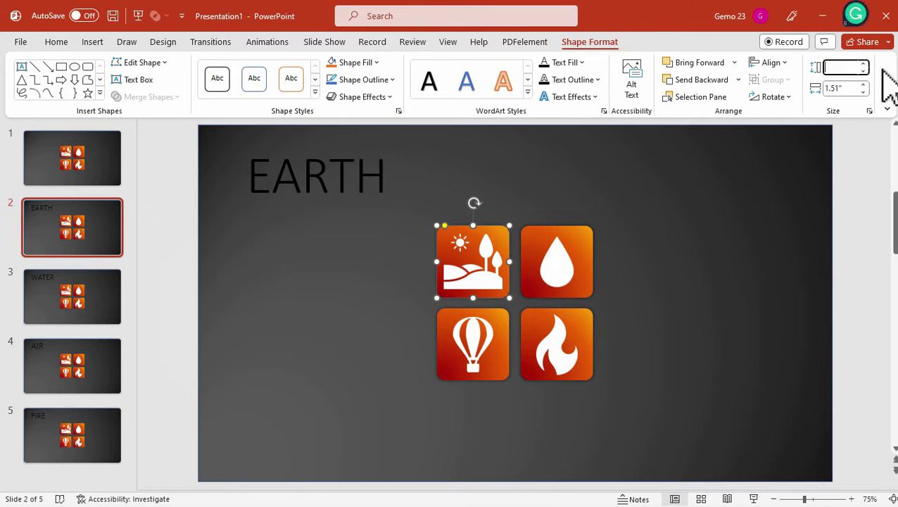
pyautogui.write('2.79')
pyautogui.click(847, 88)
pyautogui.write('5')
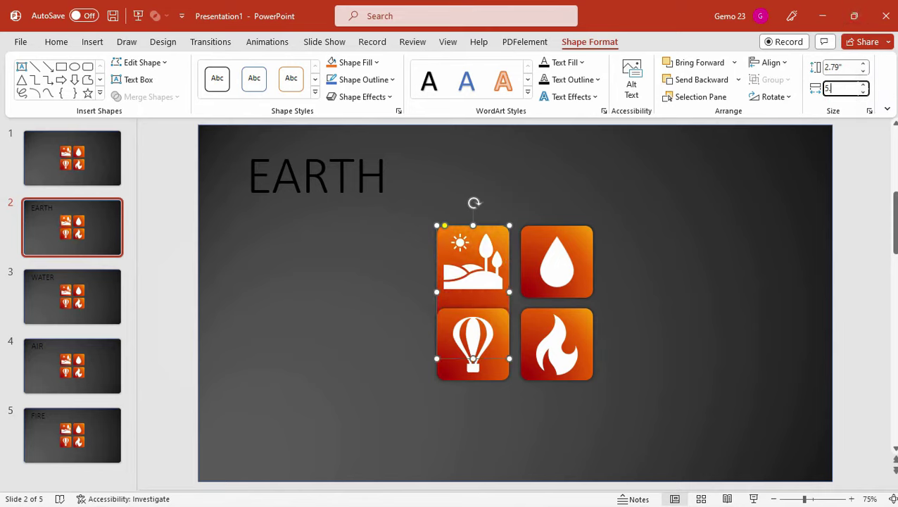
pyautogui.write('.33')
pyautogui.press('Return')
pyautogui.moveTo(672, 237); pyautogui.dragTo(481, 181)
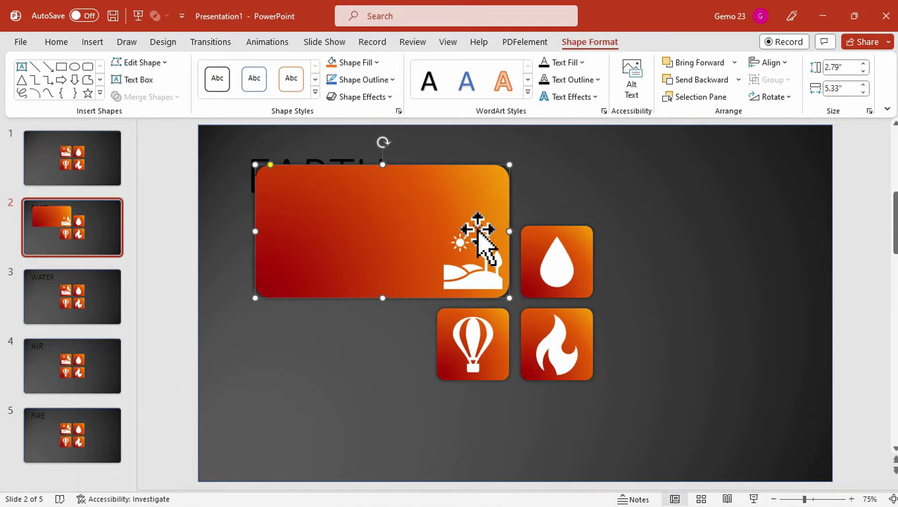
# - Enlarge the earth symbol inside the card and reposition it
pyautogui.click(461, 262)
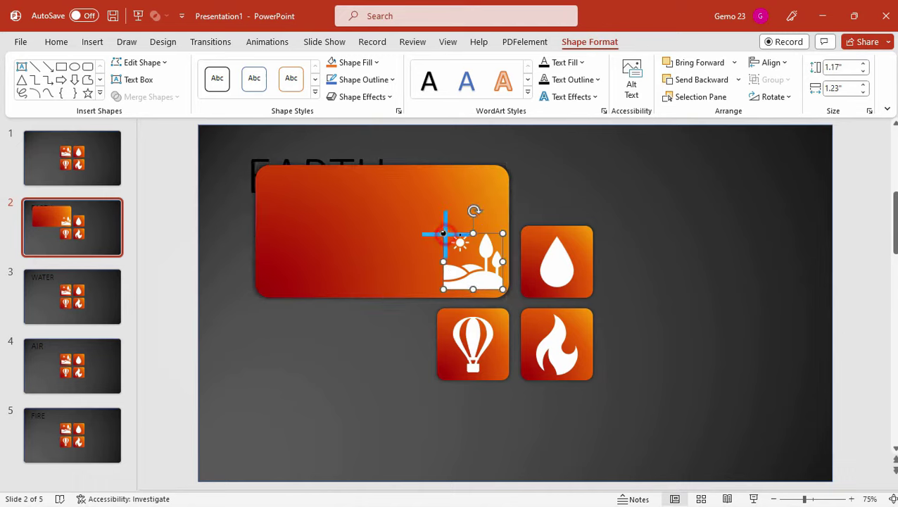
pyautogui.moveTo(444, 233); pyautogui.dragTo(434, 189)
pyautogui.moveTo(465, 261); pyautogui.dragTo(456, 197)
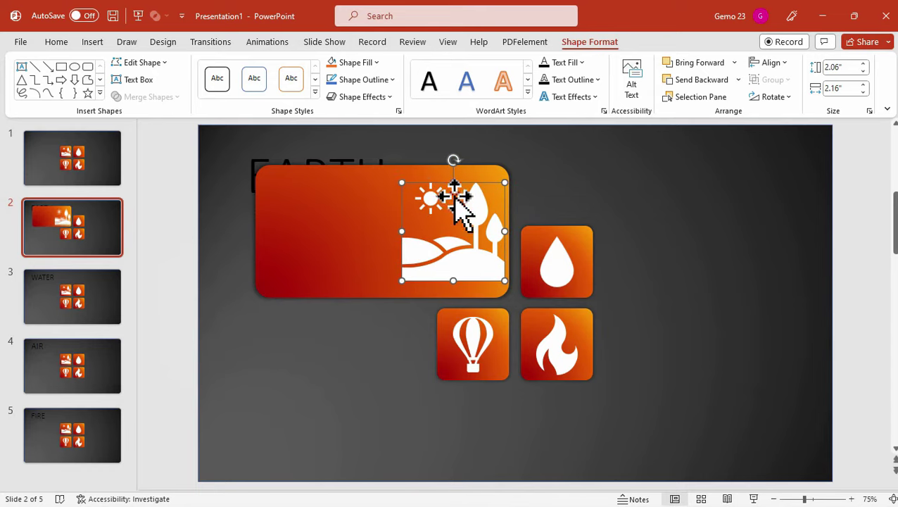
pyautogui.click(382, 145)
# - Paste the Earth heading and description text box onto the card and nudge it into place
pyautogui.click(163, 181)
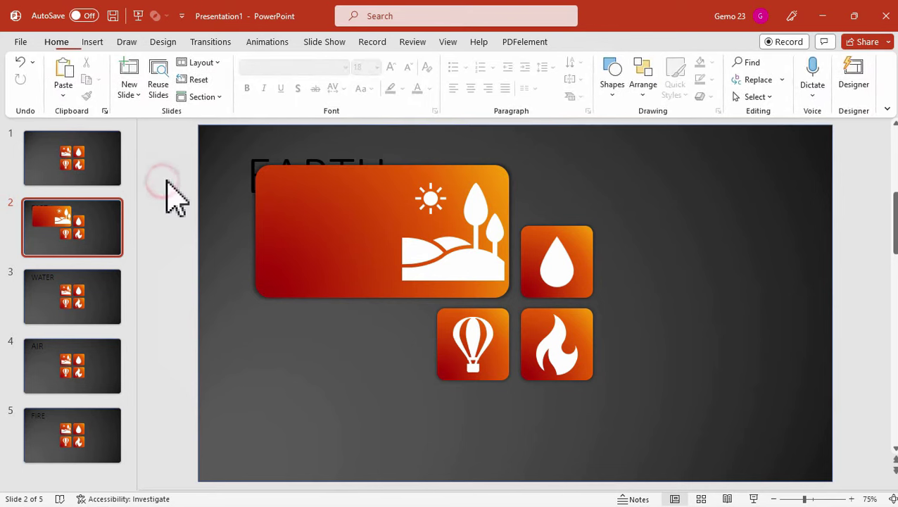
pyautogui.hotkey('ctrl', 'v')
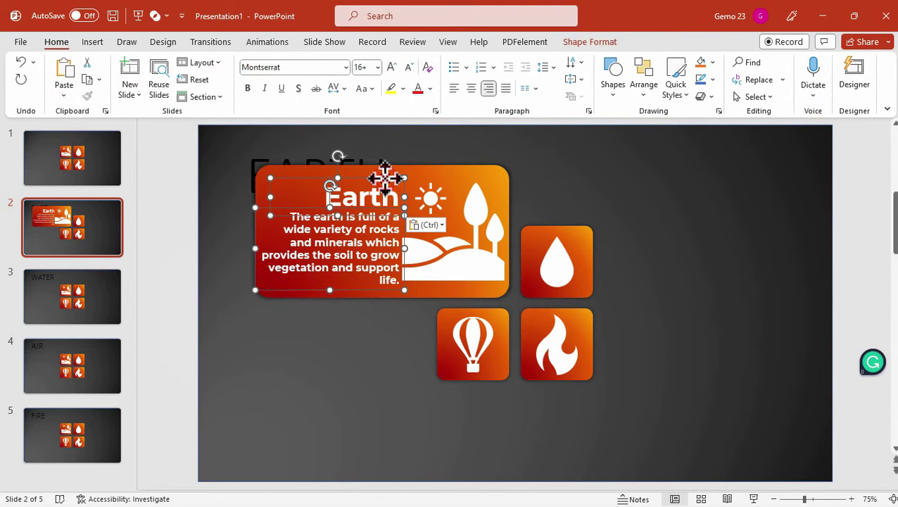
pyautogui.moveTo(385, 176); pyautogui.dragTo(382, 175)
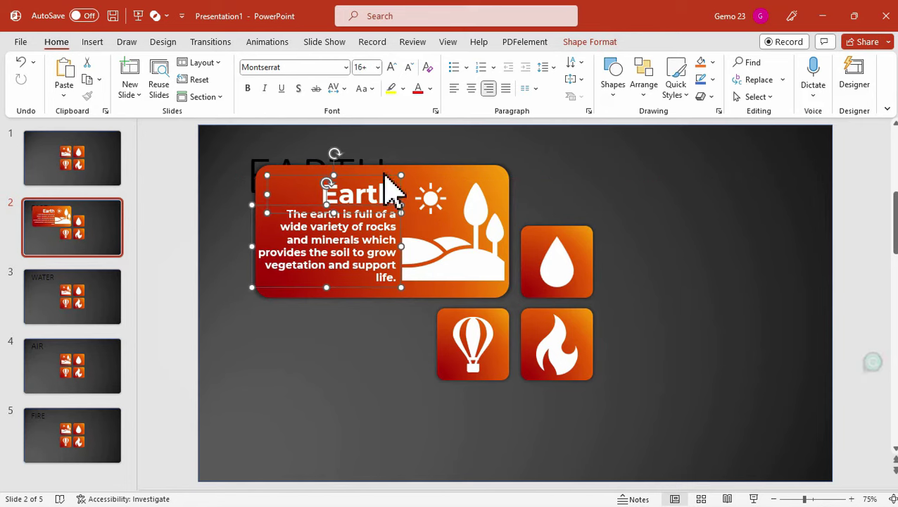
pyautogui.click(237, 157)
# - Delete the EARTH title text and its empty placeholder, then go back to slide 1
pyautogui.click(298, 156)
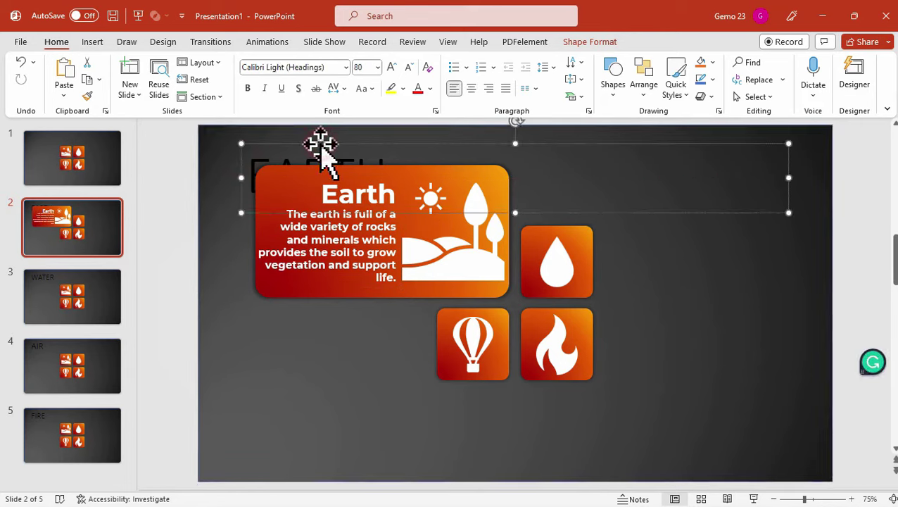
pyautogui.press('Delete')
pyautogui.click(324, 145)
pyautogui.click(321, 145)
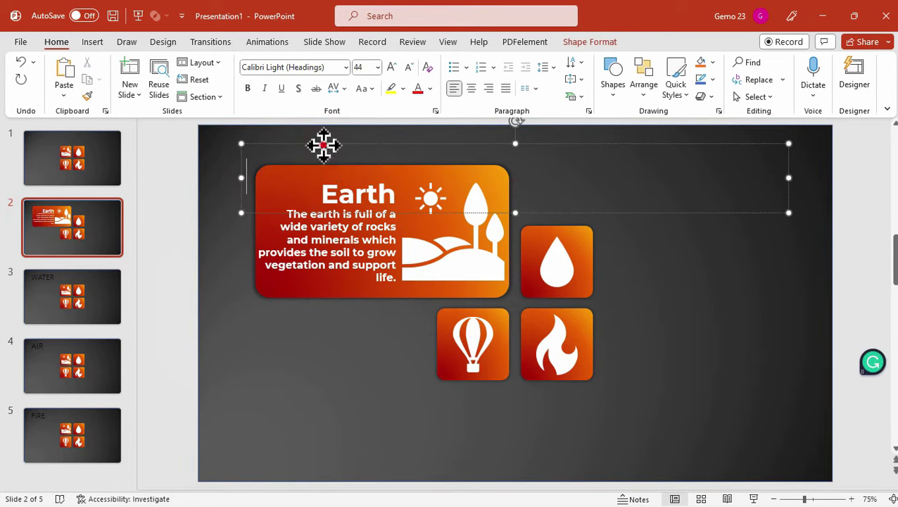
pyautogui.press('Delete')
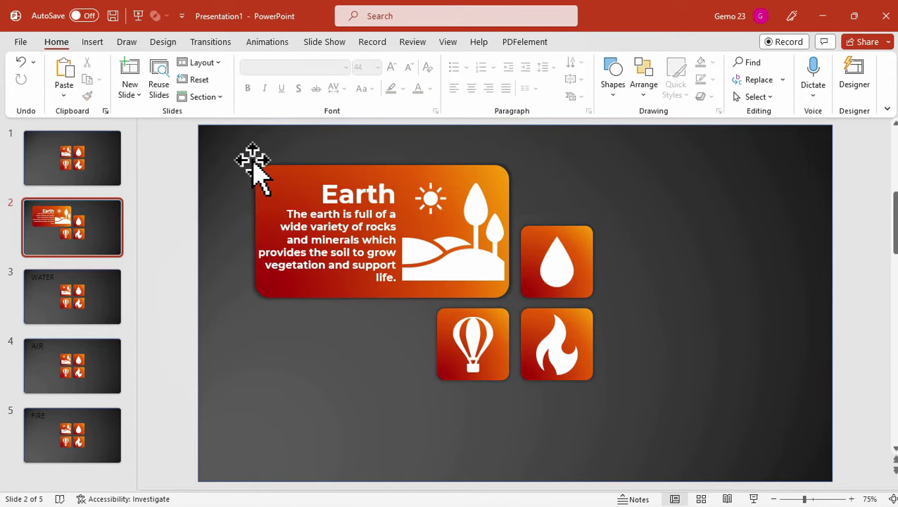
pyautogui.click(114, 179)
pyautogui.click(324, 42)
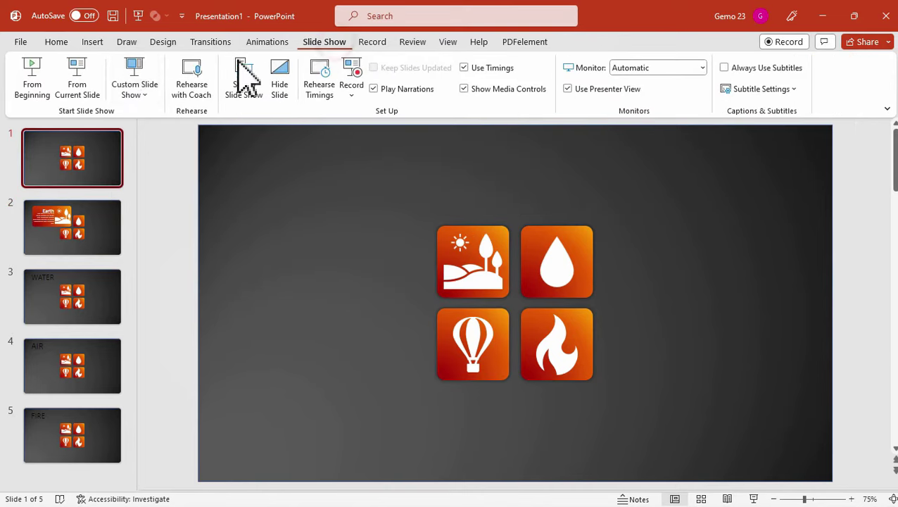
pyautogui.click(79, 77)
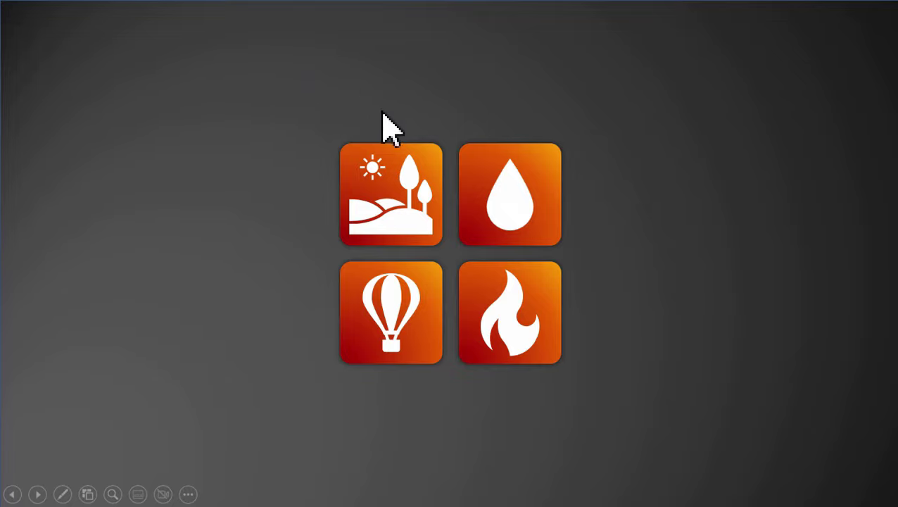
pyautogui.click(393, 204)
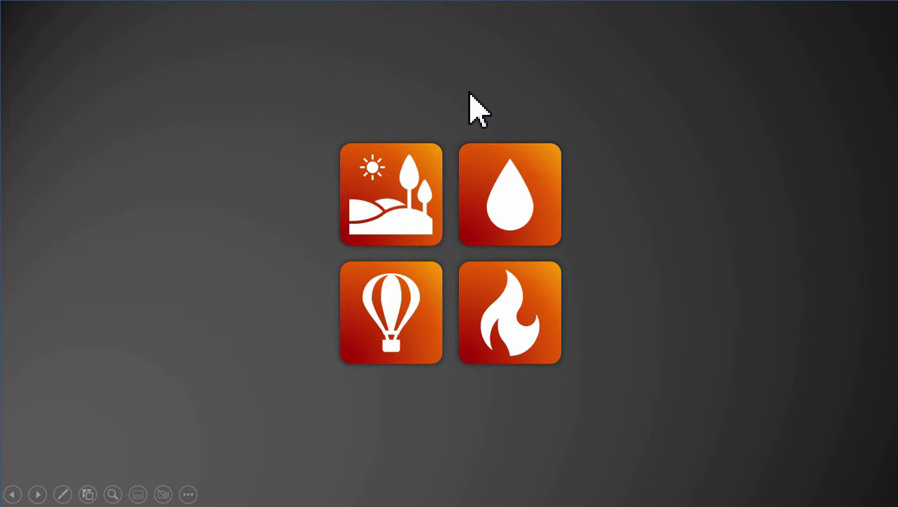
pyautogui.press('Escape')
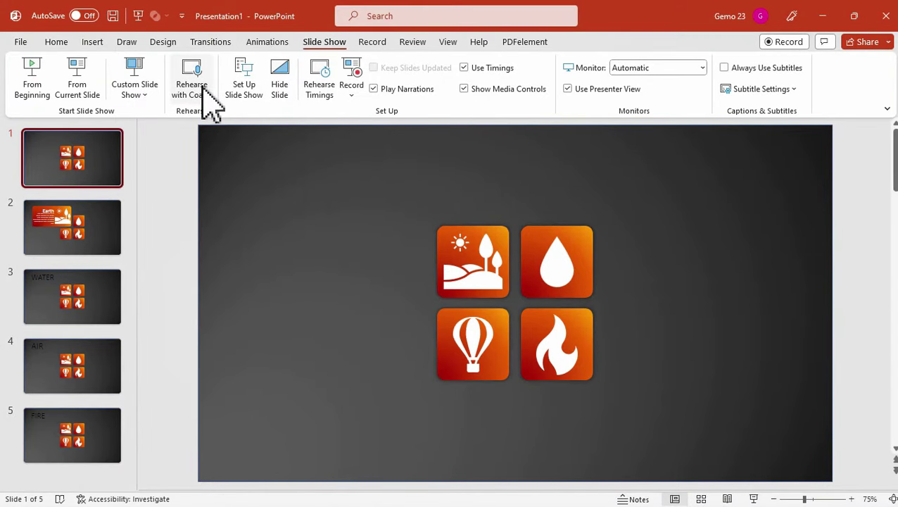
pyautogui.click(222, 42)
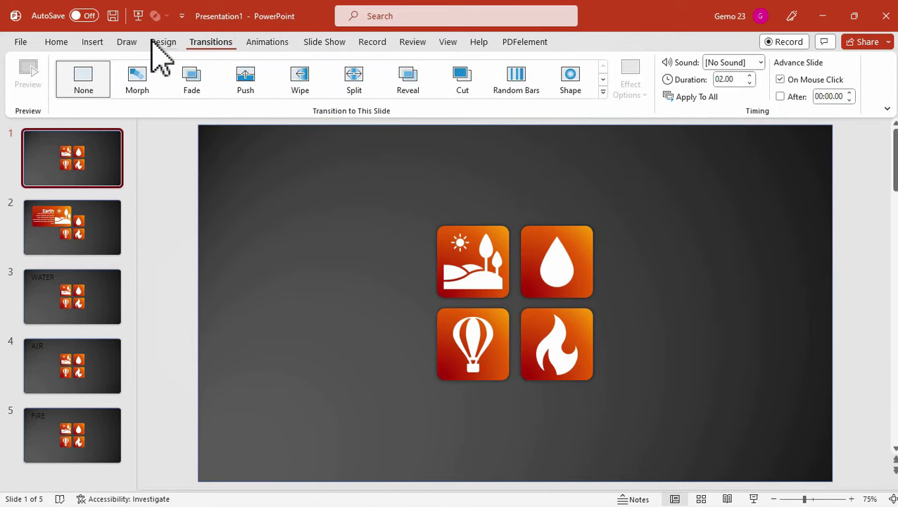
# - Apply the Morph transition to all slides, preview it, and run the show from the beginning
pyautogui.click(131, 80)
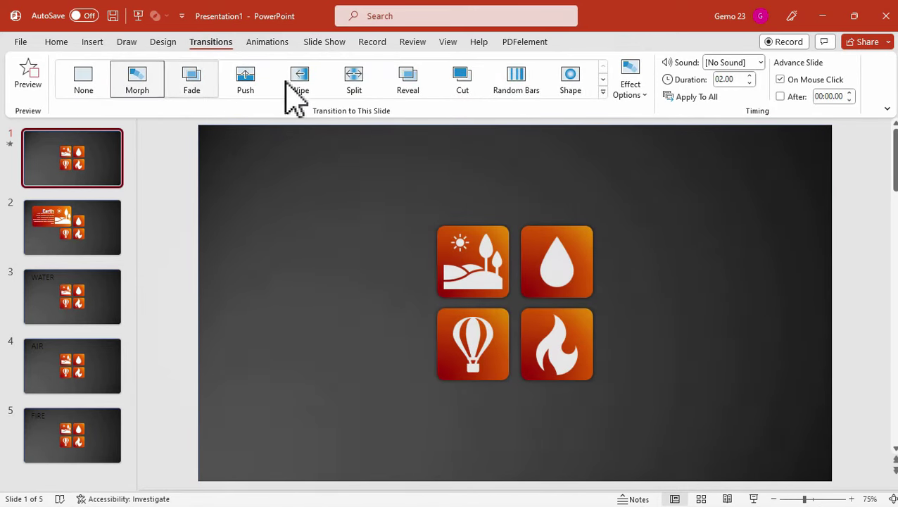
pyautogui.click(693, 98)
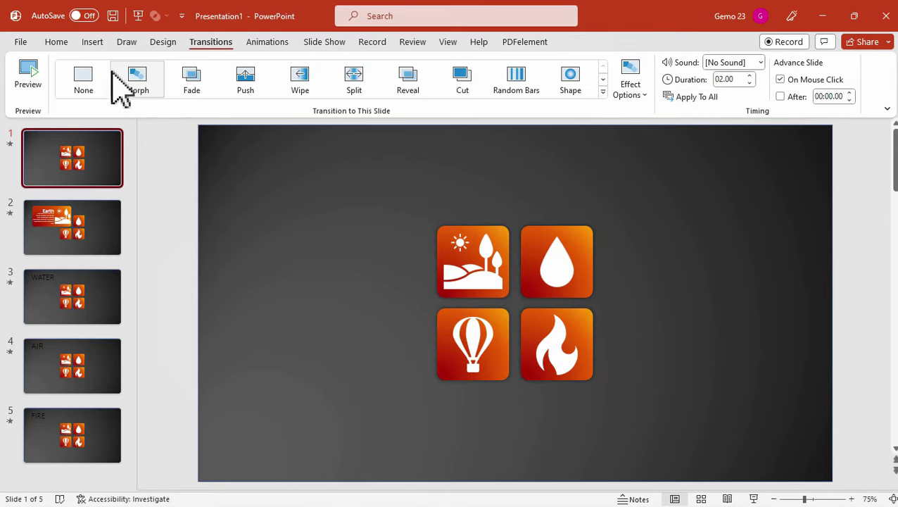
pyautogui.click(31, 79)
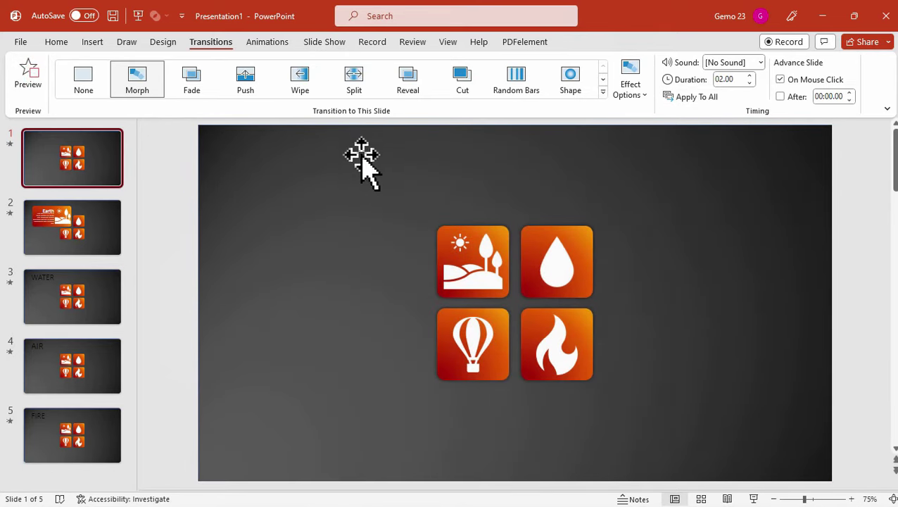
pyautogui.click(321, 47)
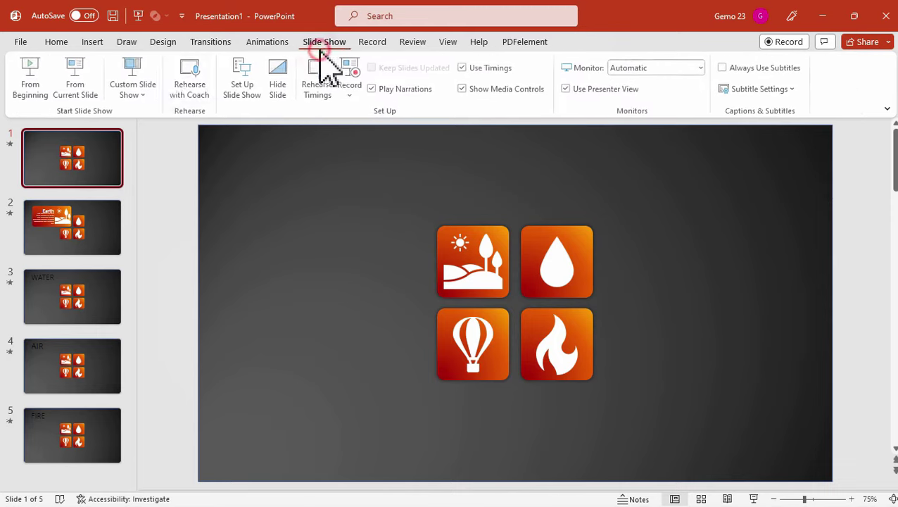
pyautogui.click(29, 79)
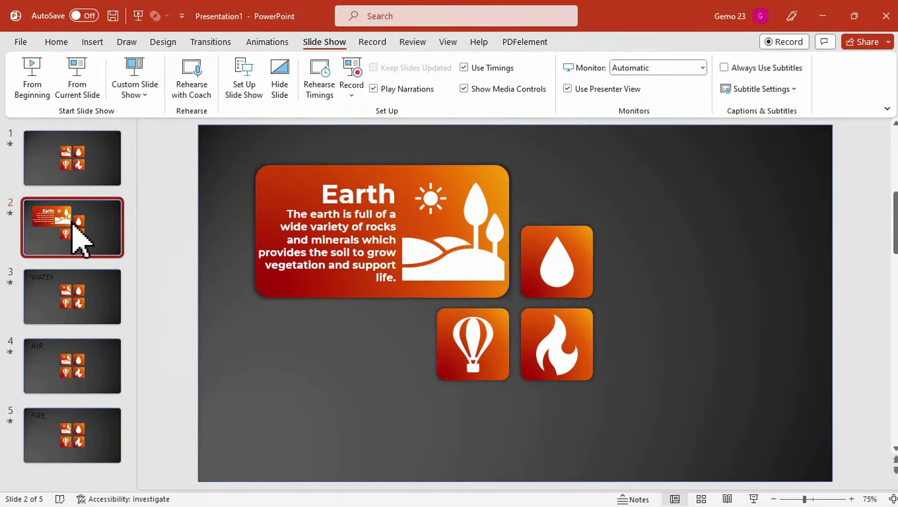
pyautogui.click(204, 41)
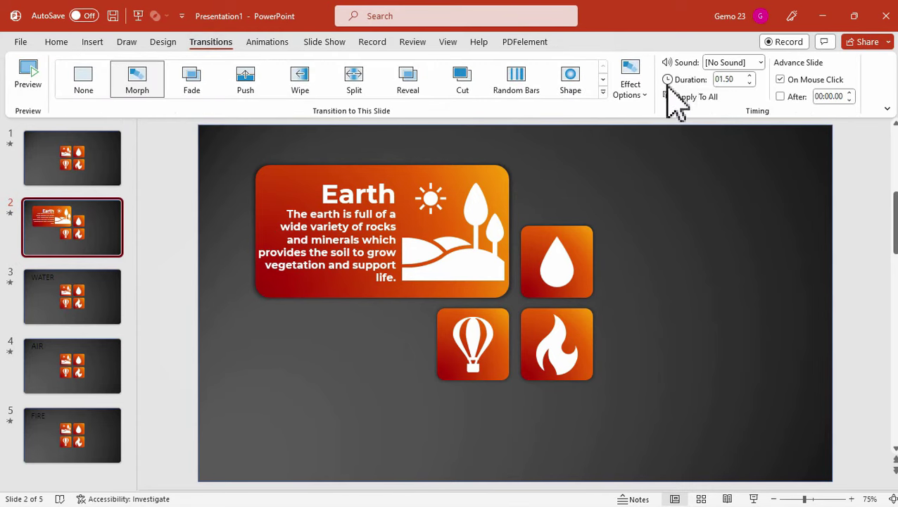
# - Rerun the slide show from slide 1, then select slide 2's full-slide background rectangle
pyautogui.click(121, 144)
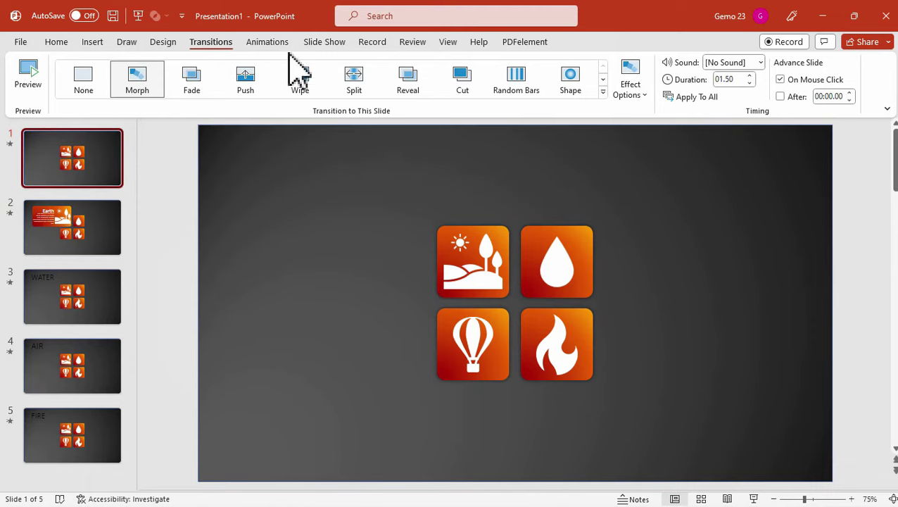
pyautogui.click(267, 42)
pyautogui.click(325, 42)
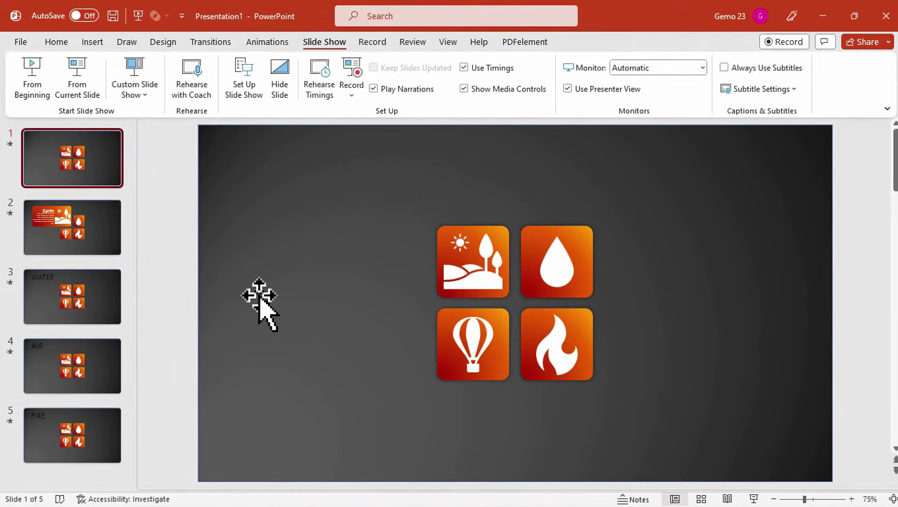
pyautogui.click(100, 230)
pyautogui.click(225, 166)
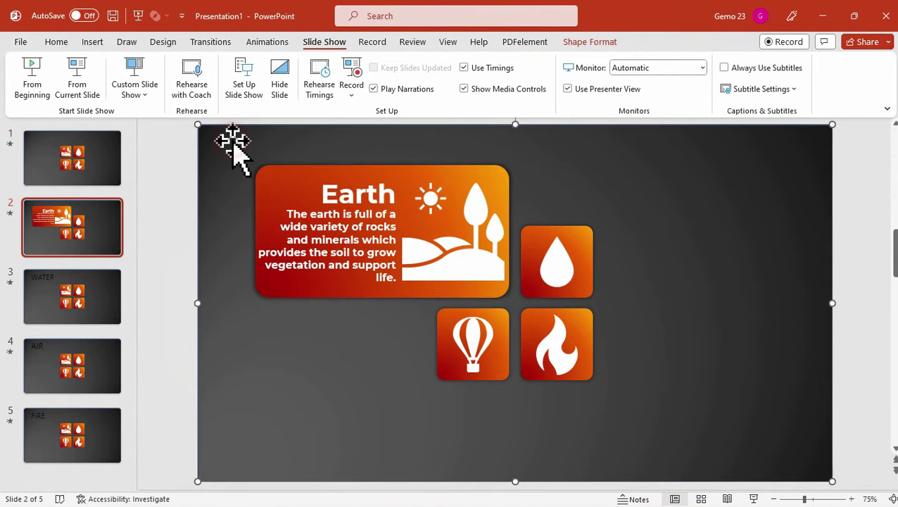
pyautogui.moveTo(230, 151); pyautogui.dragTo(209, 148)
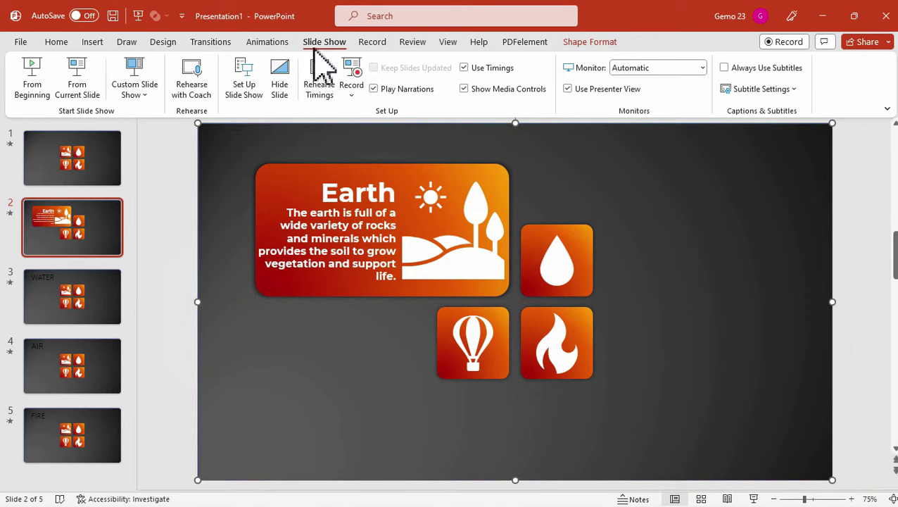
pyautogui.click(94, 42)
# - Give slide 2's background rectangle a Mouse Over hyperlink to Slide 1
pyautogui.click(563, 88)
pyautogui.moveTo(501, 124); pyautogui.dragTo(732, 130)
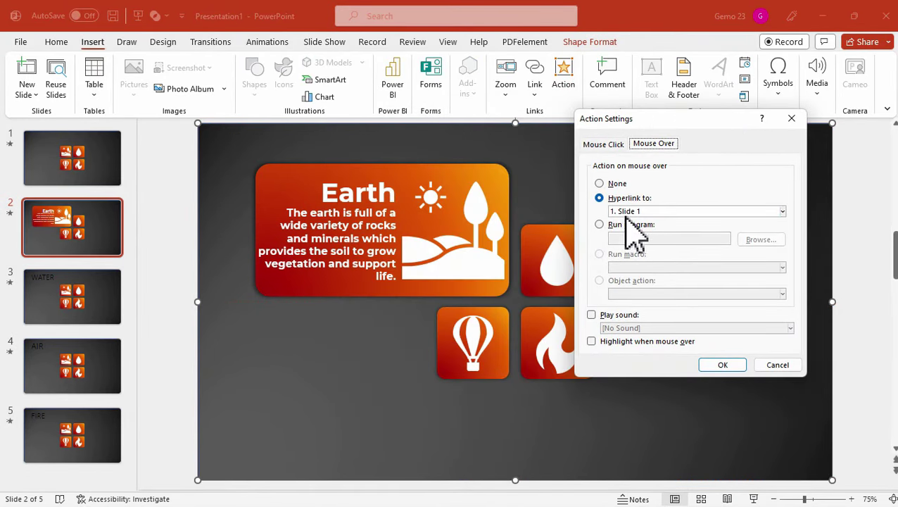
pyautogui.moveTo(649, 120); pyautogui.dragTo(683, 119)
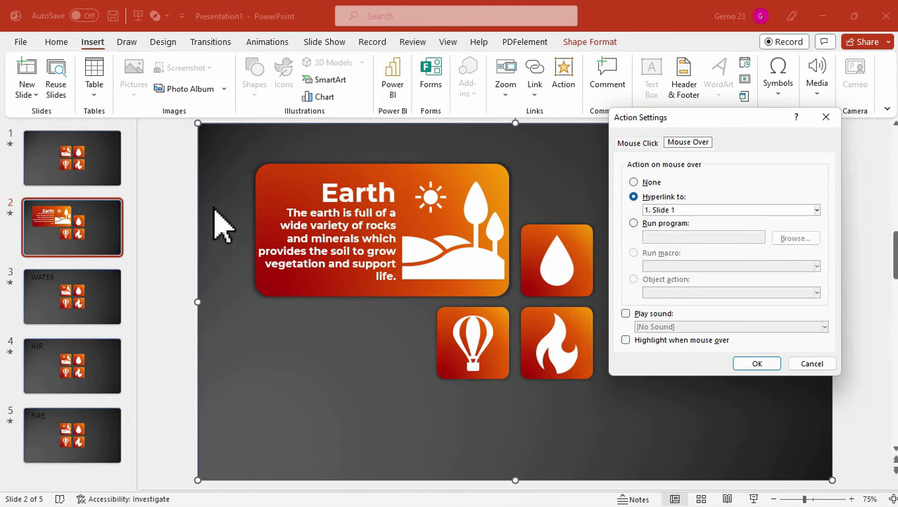
pyautogui.click(747, 363)
pyautogui.click(850, 218)
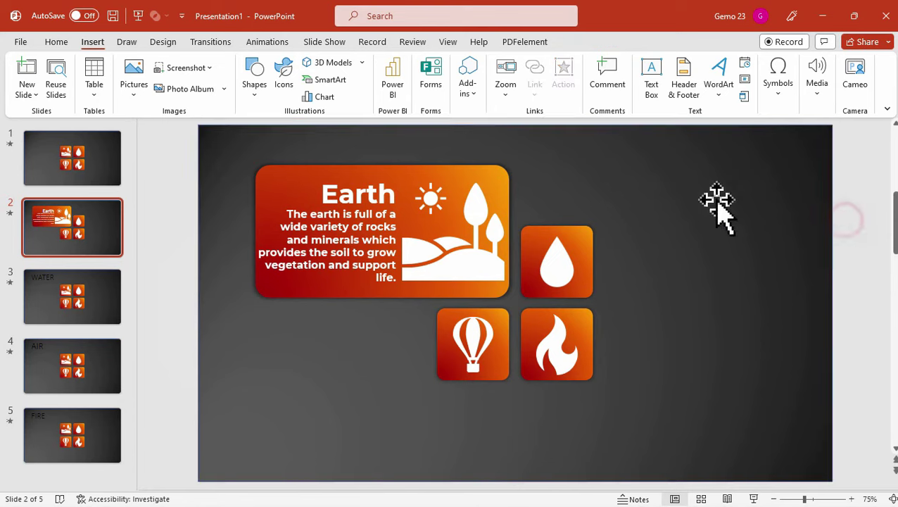
# - Review the WATER, AIR and FIRE slides, then return to slide 2
pyautogui.click(81, 303)
pyautogui.click(88, 362)
pyautogui.click(70, 422)
pyautogui.click(60, 246)
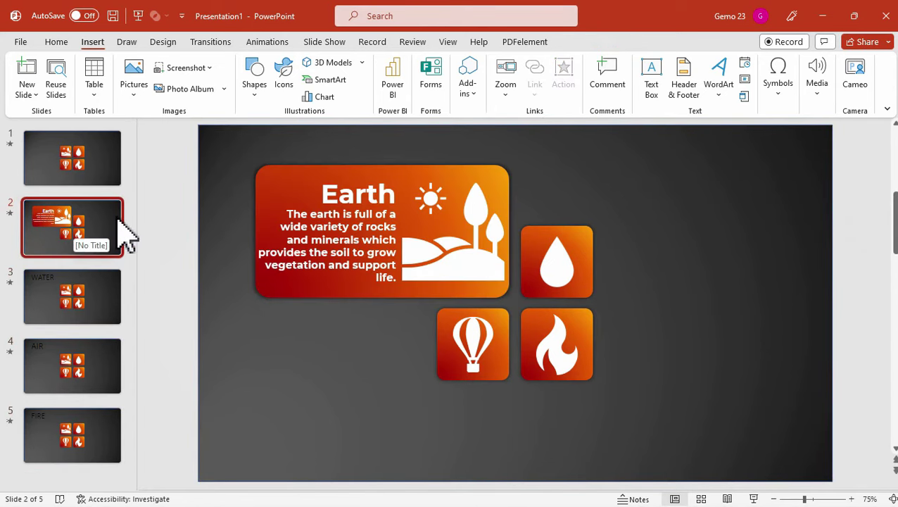
# - Resize slide 3's water tile to 2.79" by 5.33" and move it to the top right
pyautogui.click(92, 304)
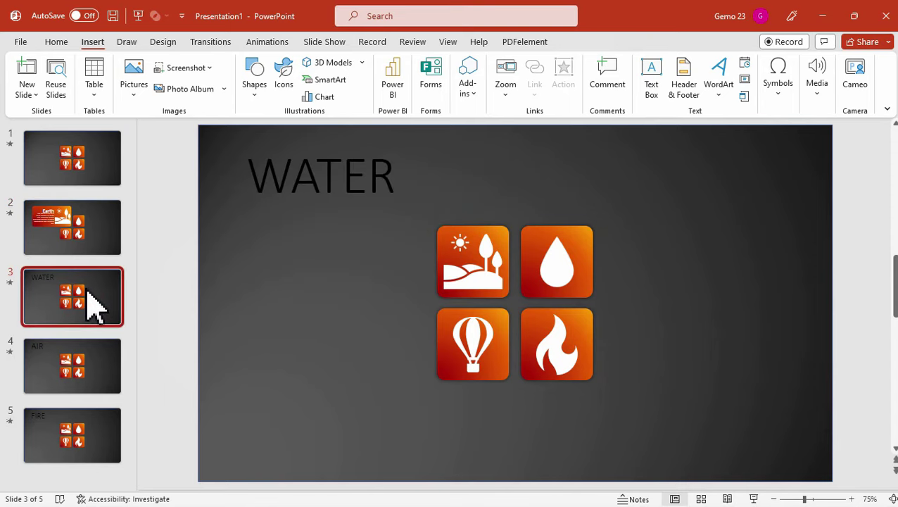
pyautogui.click(596, 243)
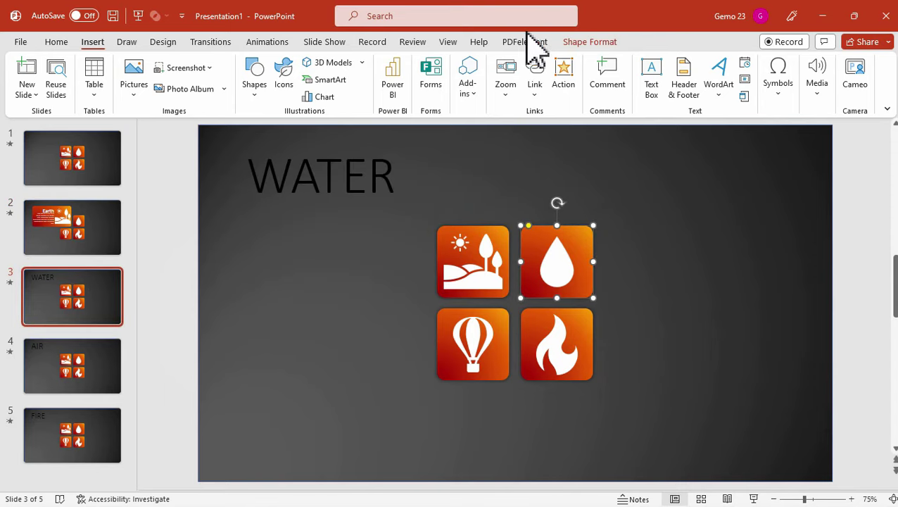
pyautogui.click(588, 42)
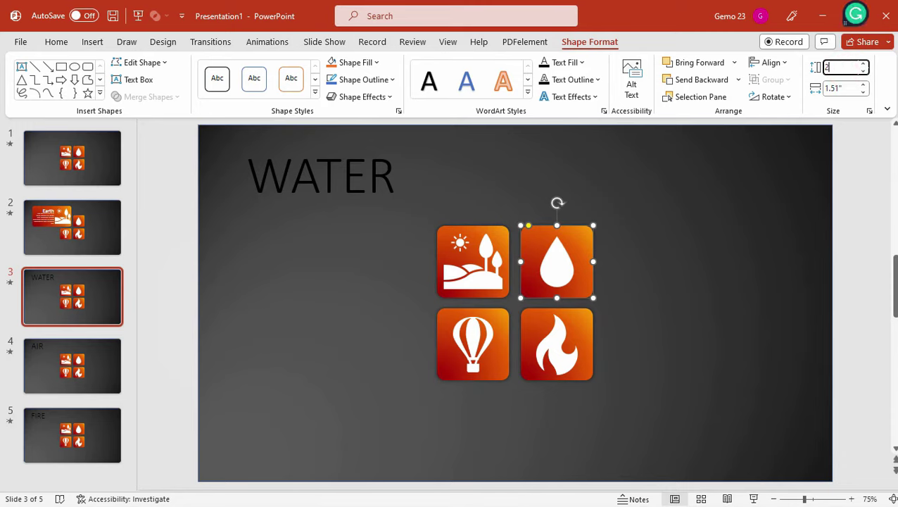
pyautogui.click(847, 89)
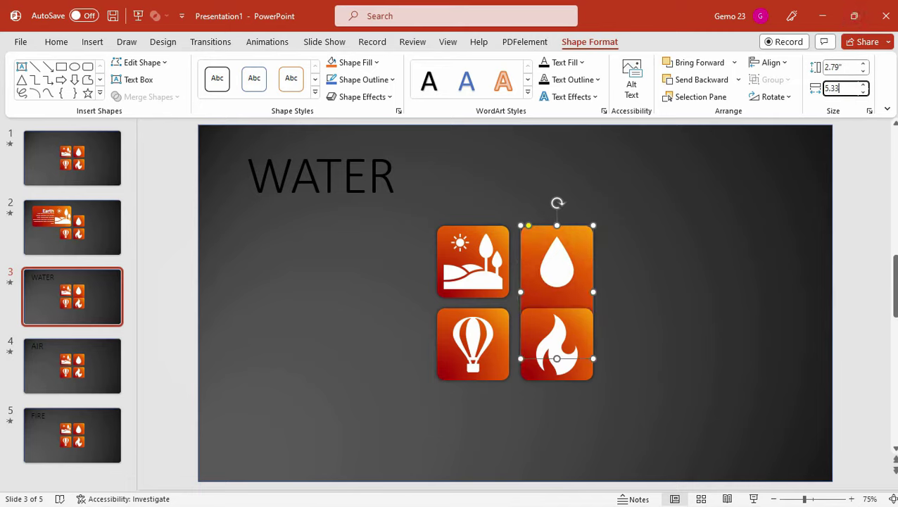
pyautogui.press('Return')
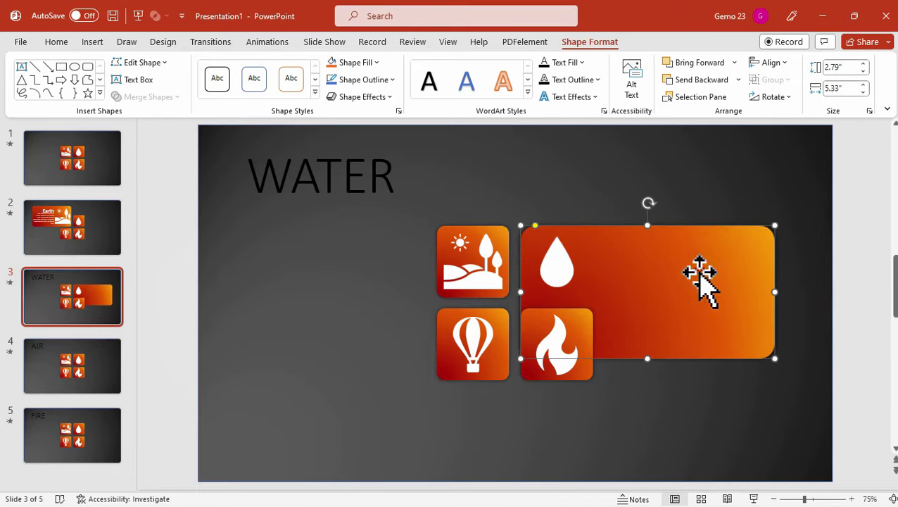
pyautogui.moveTo(700, 277); pyautogui.dragTo(708, 211)
pyautogui.click(667, 341)
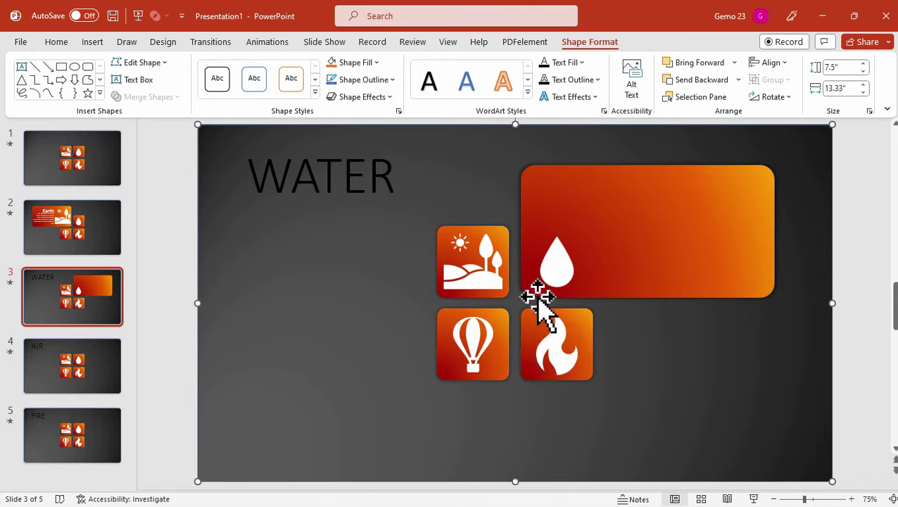
# - Enlarge the water-drop icon and paste the Water heading and H2O description
pyautogui.click(565, 265)
pyautogui.moveTo(574, 237); pyautogui.dragTo(605, 189)
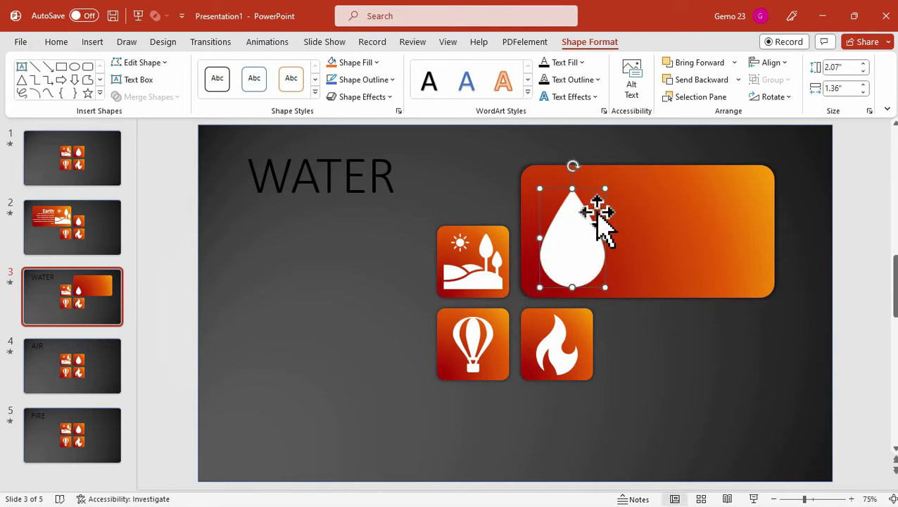
pyautogui.write('Water The chemical formula of water is H2O, meaning it is made of two hydrogen atoms bonded to one oxygen atom.')
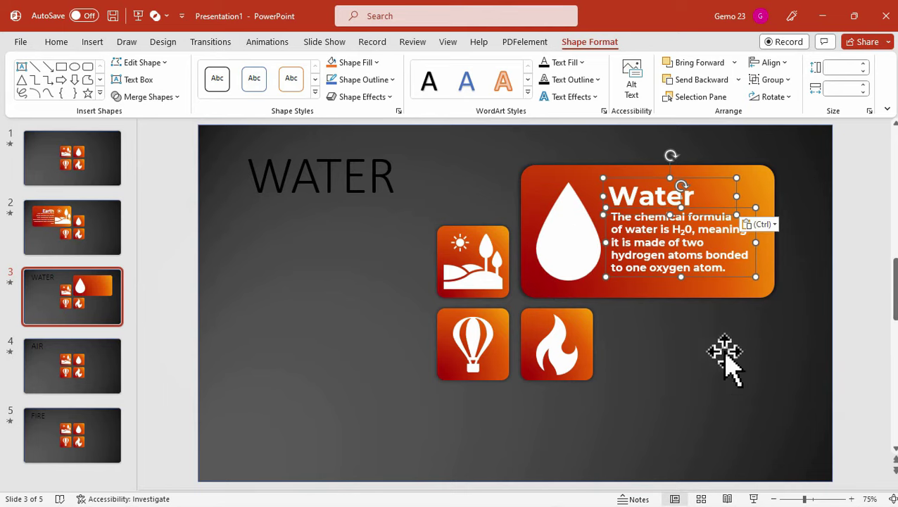
pyautogui.click(859, 176)
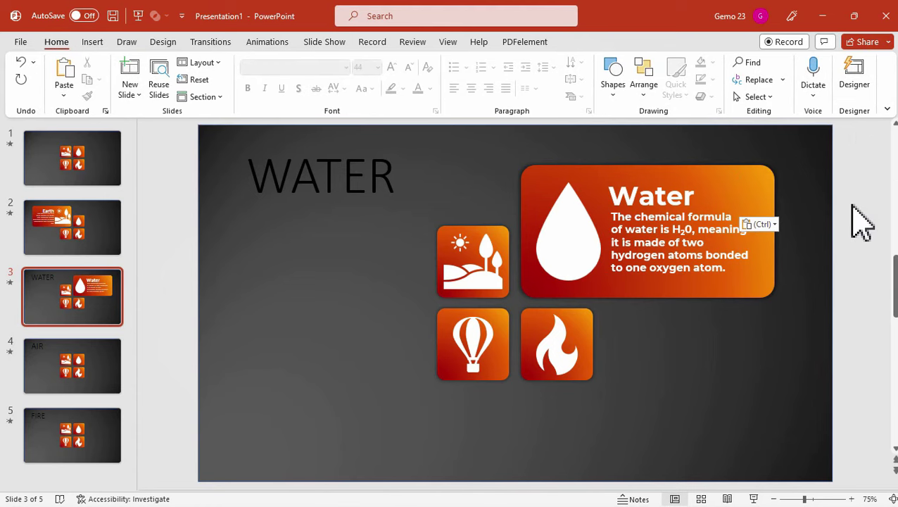
pyautogui.click(808, 251)
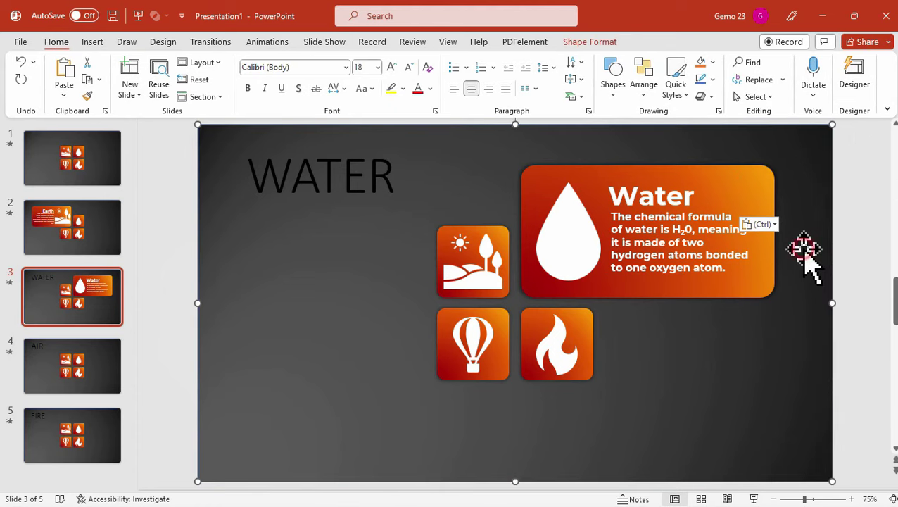
# - Delete the WATER title text and remove its empty title placeholder
pyautogui.click(851, 216)
pyautogui.click(667, 212)
pyautogui.click(412, 185)
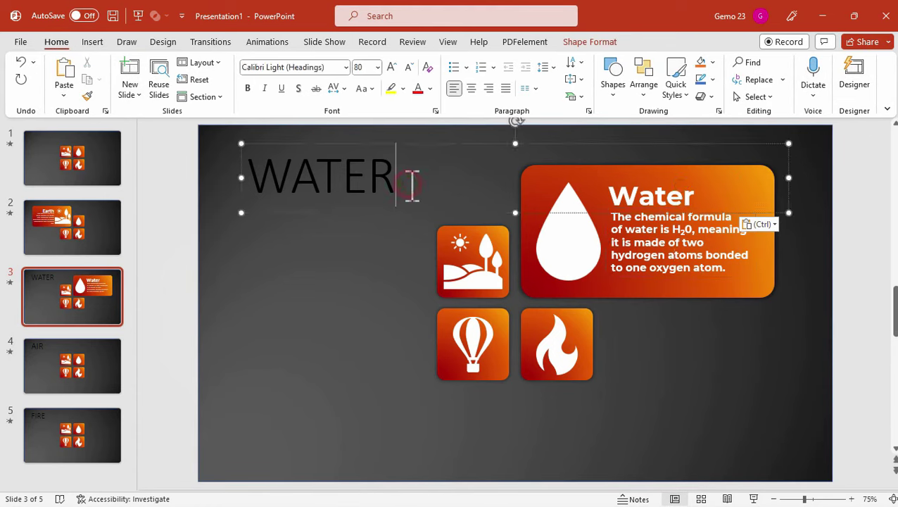
pyautogui.click(413, 217)
pyautogui.click(377, 173)
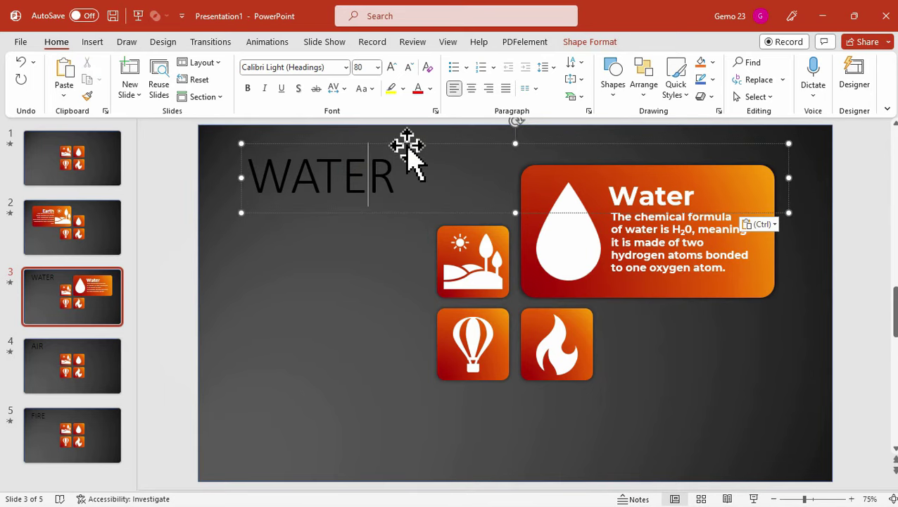
pyautogui.press('Delete')
pyautogui.click(410, 144)
pyautogui.click(410, 145)
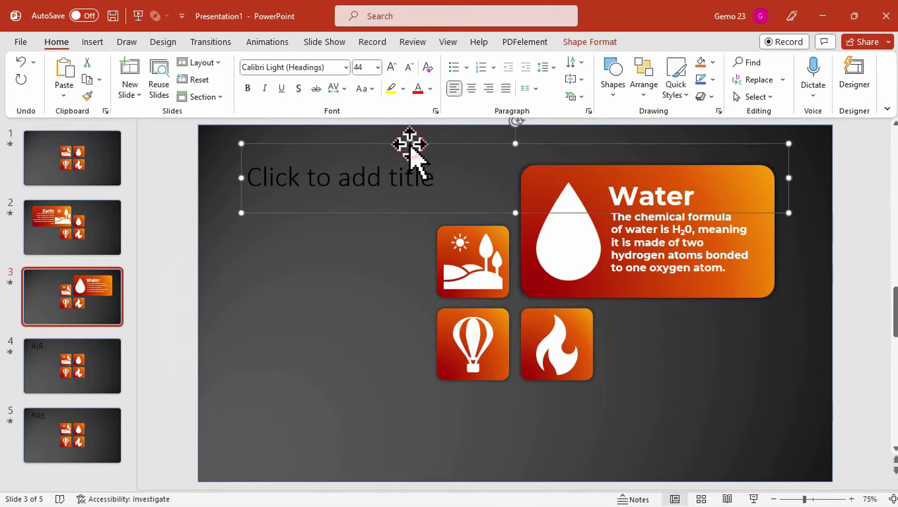
pyautogui.press('Delete')
# - Preview the slide show from slide 1, then open the AIR slide
pyautogui.click(104, 181)
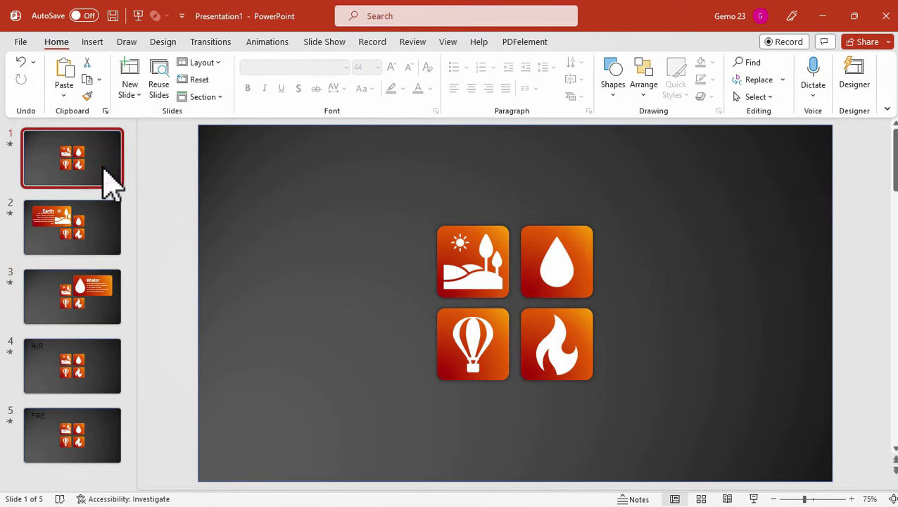
pyautogui.click(310, 47)
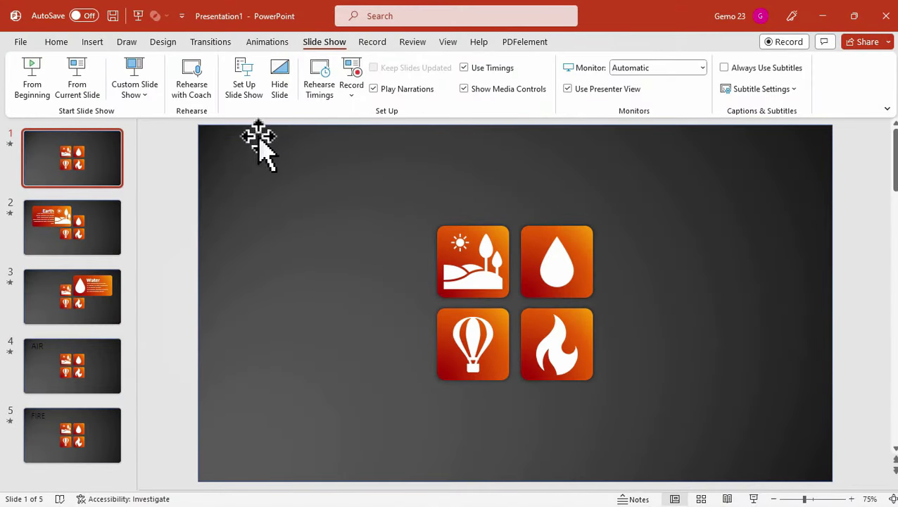
pyautogui.click(44, 371)
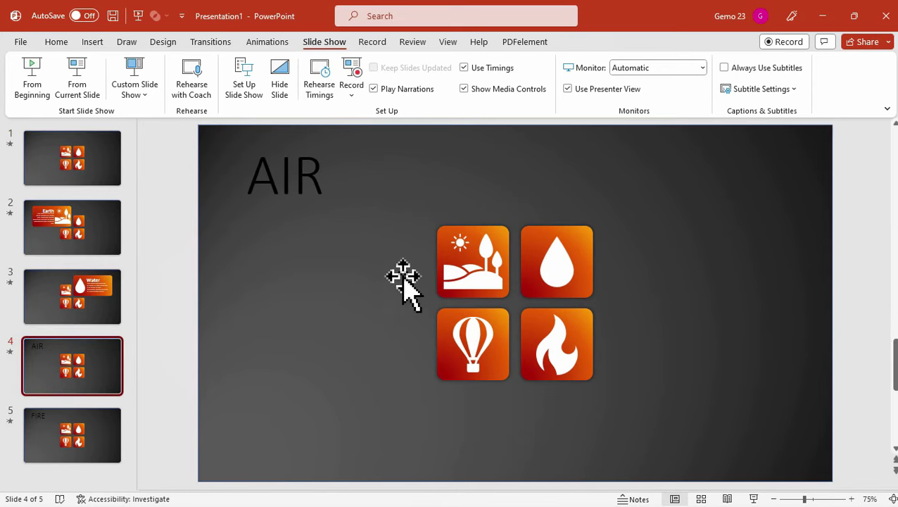
# - Resize the balloon tile to 2.79" by 5.33" and move it to the lower left
pyautogui.click(442, 320)
pyautogui.click(590, 41)
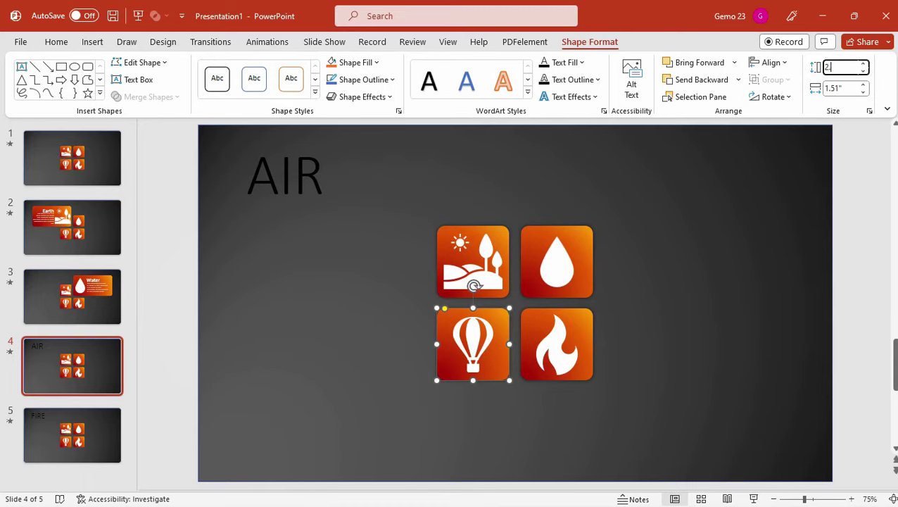
pyautogui.write('2.79')
pyautogui.click(857, 88)
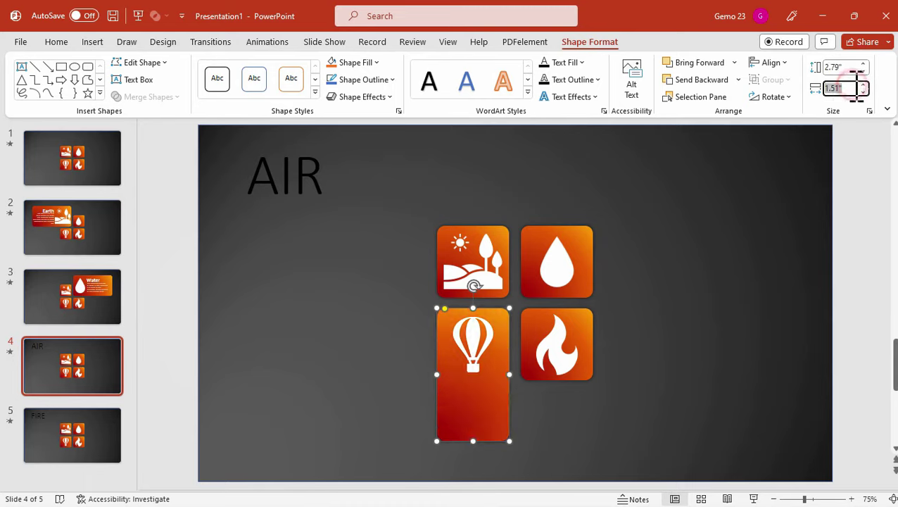
pyautogui.press('Return')
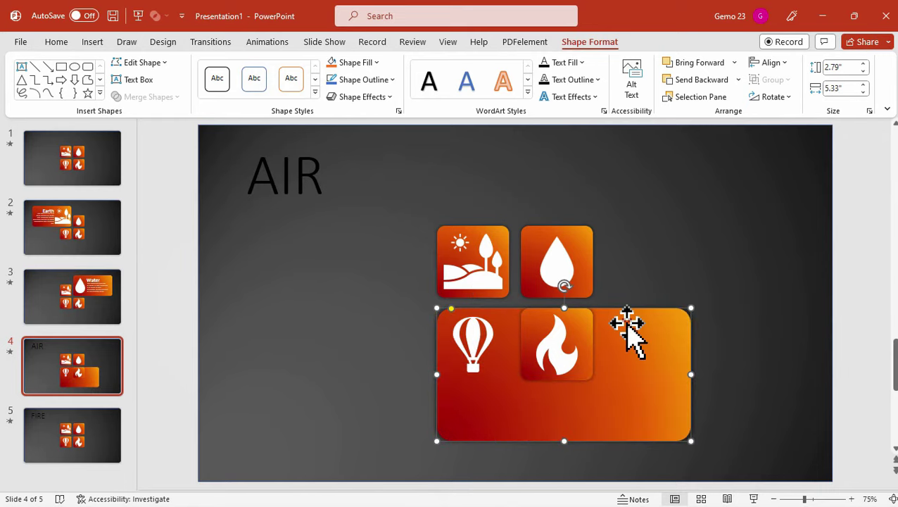
pyautogui.moveTo(627, 325); pyautogui.dragTo(464, 331)
# - Enlarge the balloon icon and paste the Air heading and description text box
pyautogui.click(473, 345)
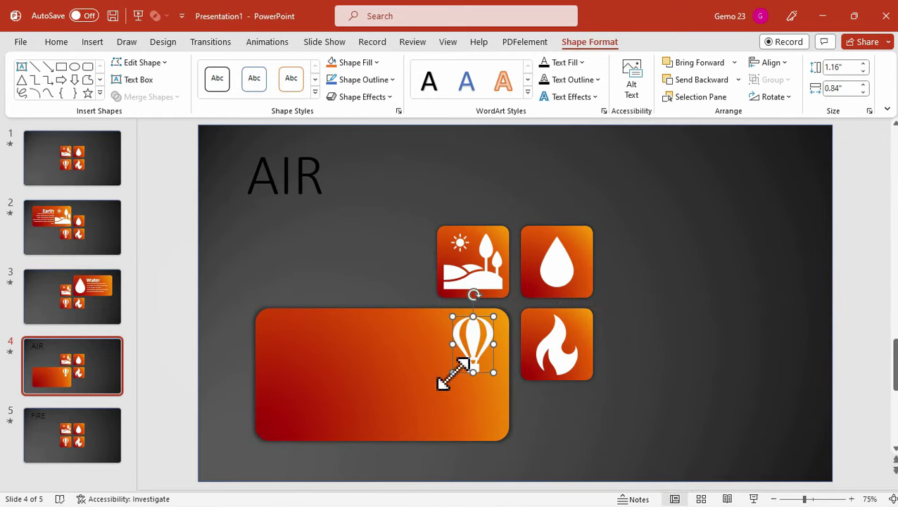
pyautogui.moveTo(445, 381); pyautogui.dragTo(464, 387)
pyautogui.click(368, 271)
pyautogui.write('Air Air is the invisible mixture of gases that surrounds Earth. Air contains important substances, such as oxygen and nitrogen, that most species need to survive.')
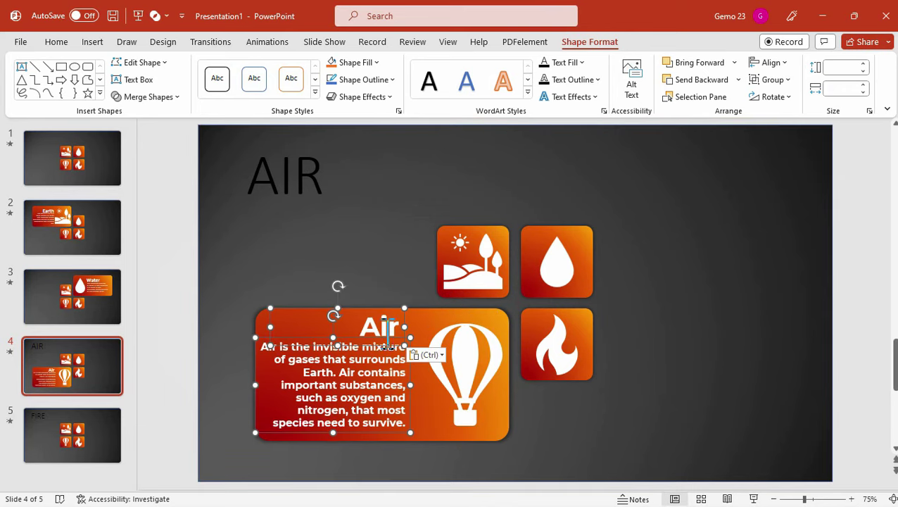
pyautogui.click(401, 269)
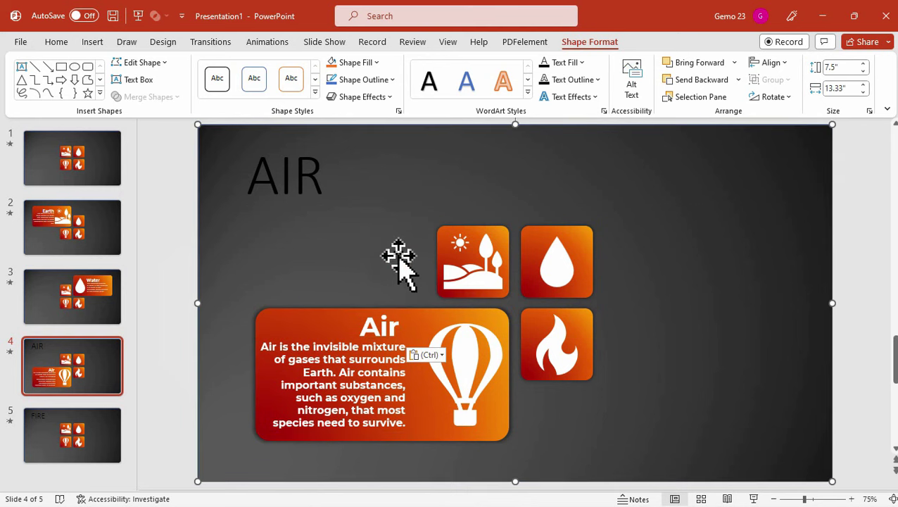
pyautogui.click(318, 185)
# - Remove the AIR title text and its empty title placeholder from the Air slide
pyautogui.press('Delete')
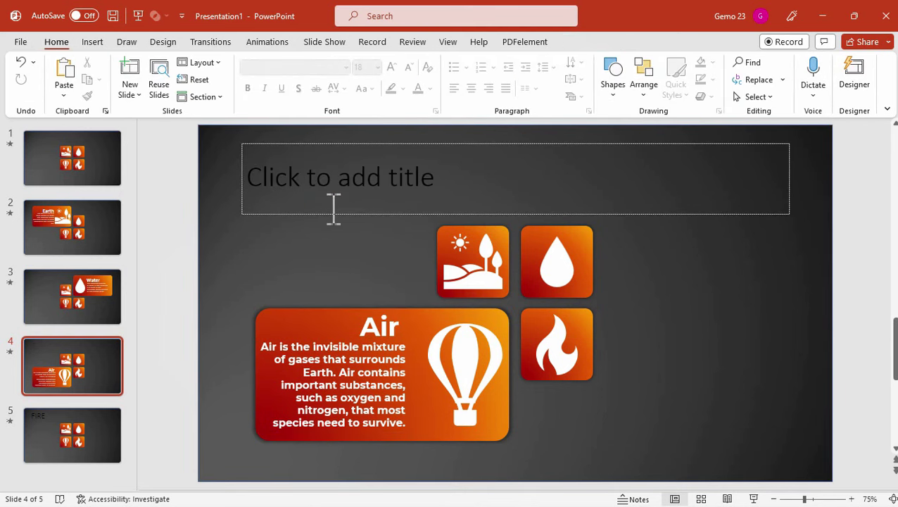
pyautogui.click(331, 216)
pyautogui.click(332, 214)
pyautogui.press('Delete')
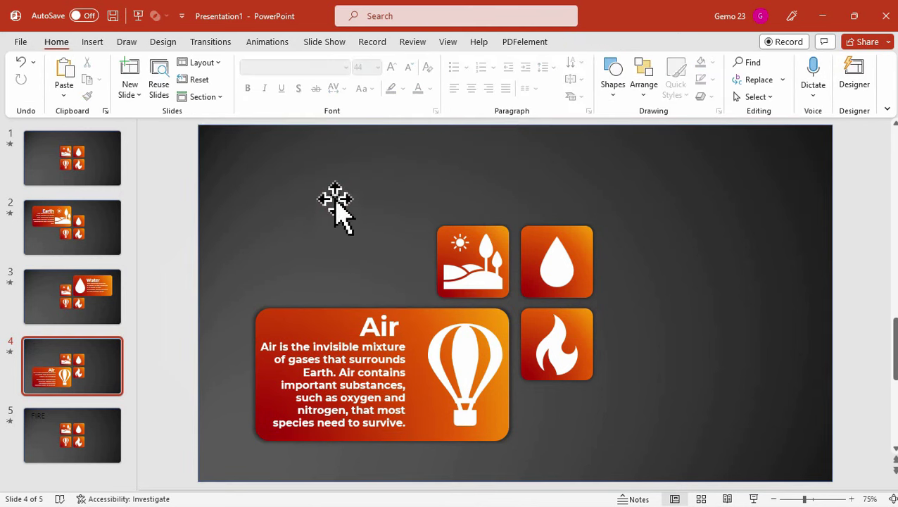
# - Preview the slideshow from the beginning, then go to the FIRE slide's title
pyautogui.click(329, 42)
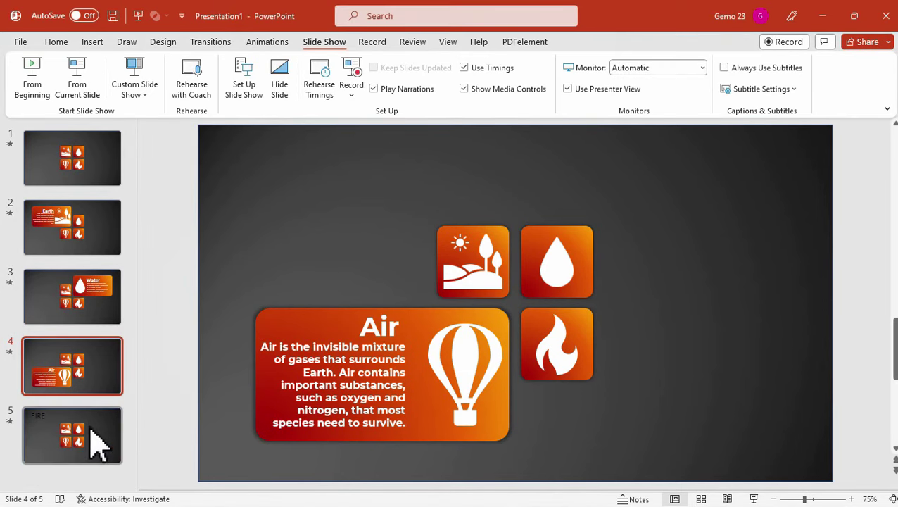
pyautogui.click(96, 440)
pyautogui.click(324, 196)
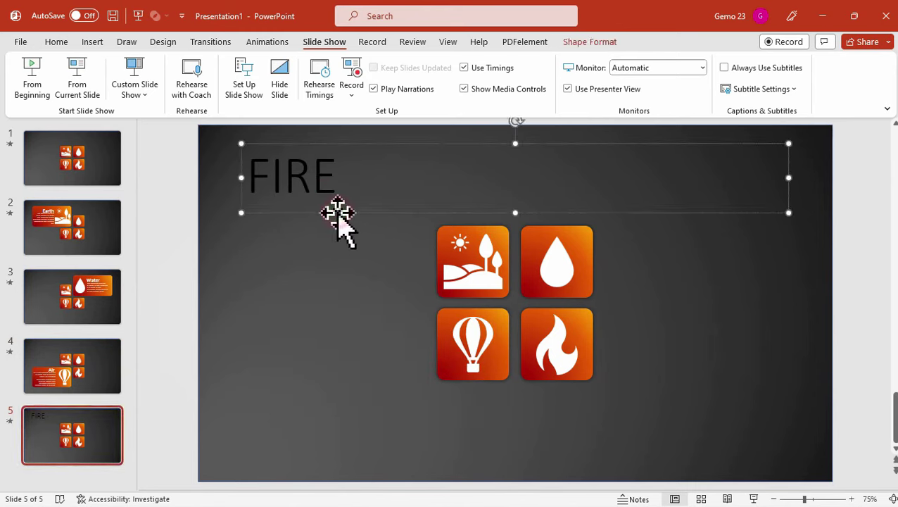
# - Delete the FIRE title text and its empty placeholder
pyautogui.press('Delete')
pyautogui.click(614, 220)
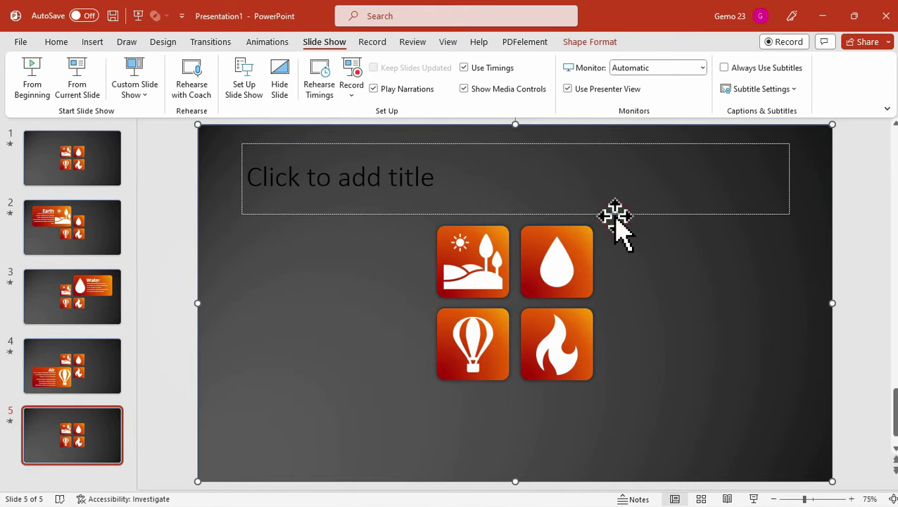
pyautogui.press('Delete')
# - Resize the fire tile to 2.79" high by 5.33" wide
pyautogui.click(587, 346)
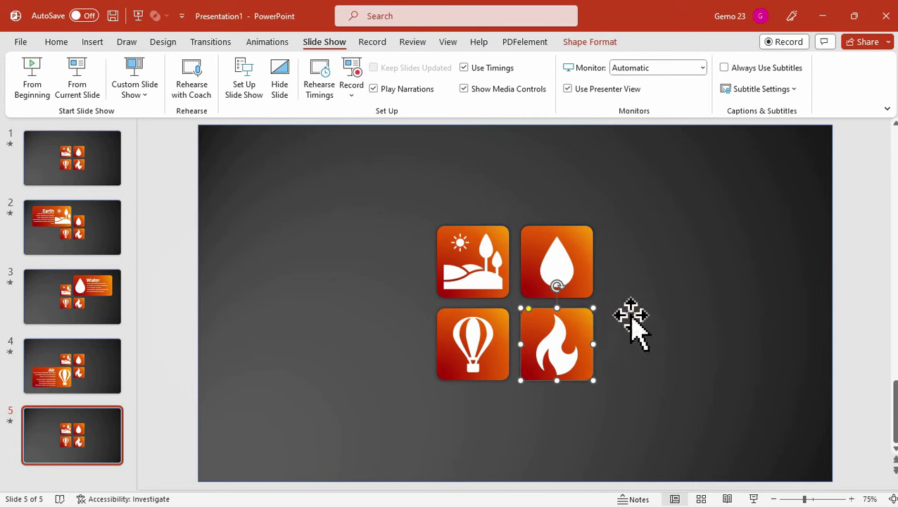
pyautogui.click(592, 42)
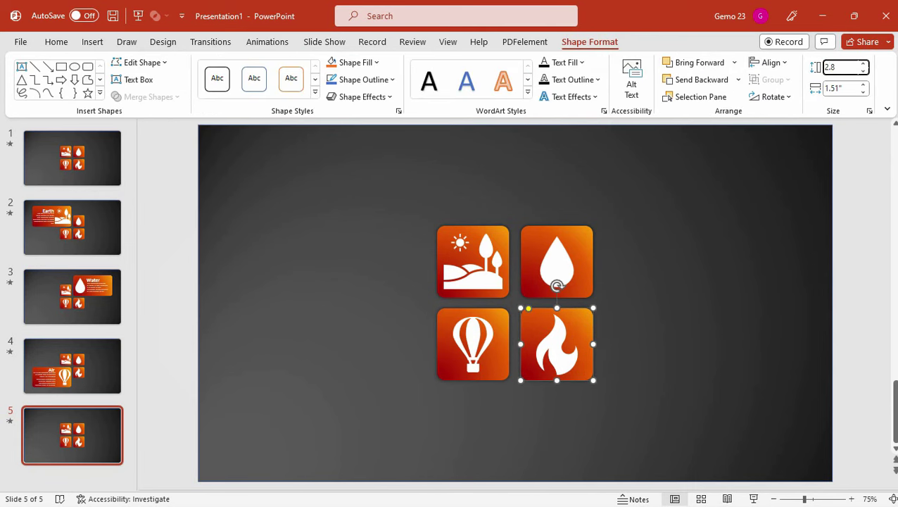
pyautogui.write('2.79')
pyautogui.click(839, 89)
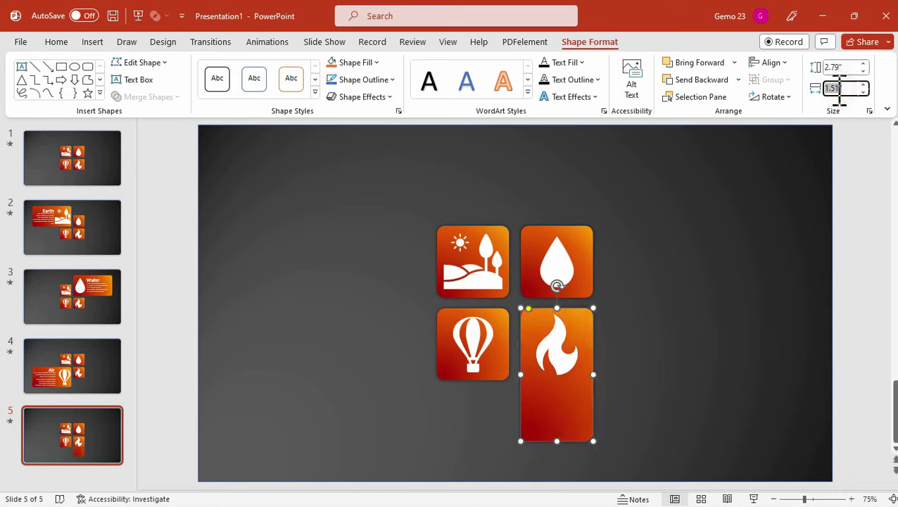
pyautogui.press('Return')
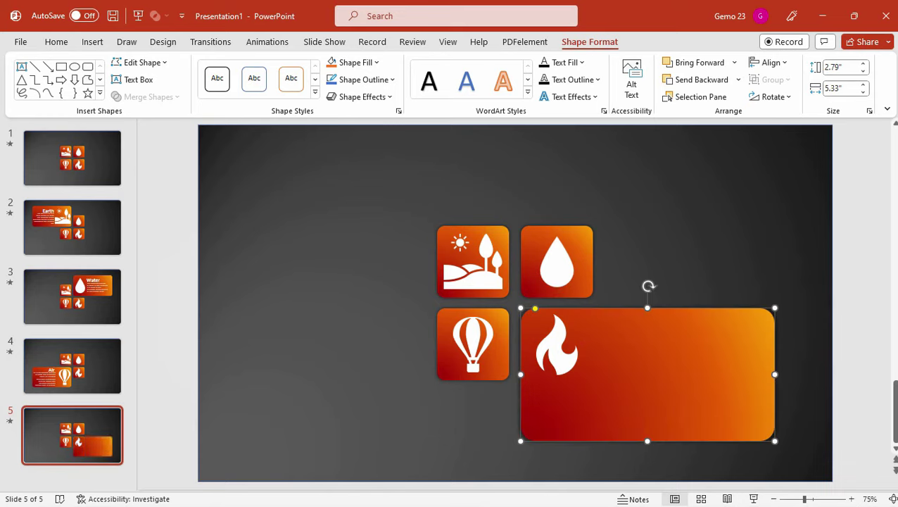
# - Enlarge the flame icon inside the fire card
pyautogui.click(571, 370)
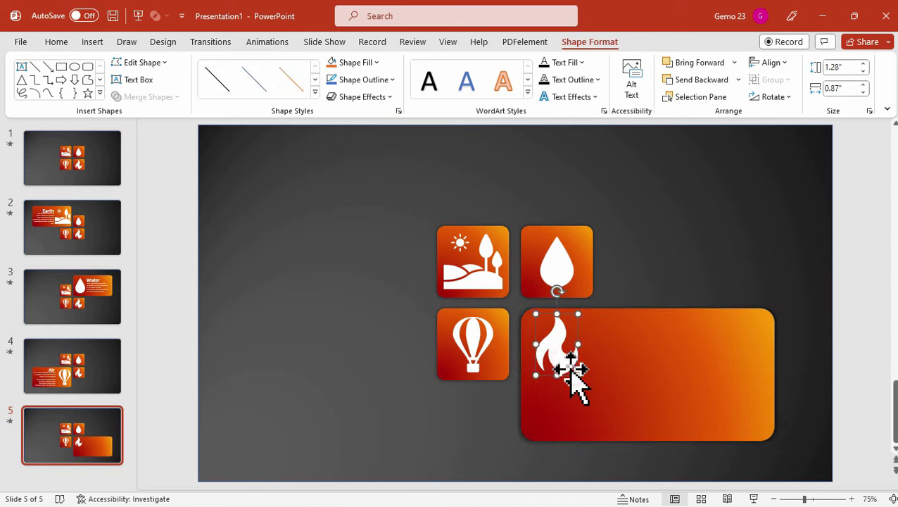
pyautogui.moveTo(577, 376); pyautogui.dragTo(604, 424)
pyautogui.click(697, 246)
# - Paste the Fire title and description text box and nudge it slightly upward
pyautogui.hotkey('ctrl', 'v')
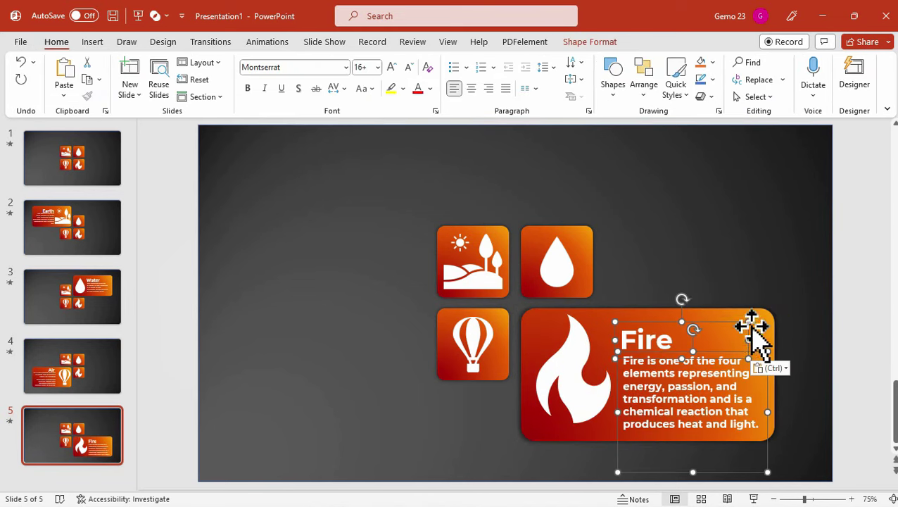
pyautogui.moveTo(748, 330); pyautogui.dragTo(745, 325)
pyautogui.click(852, 255)
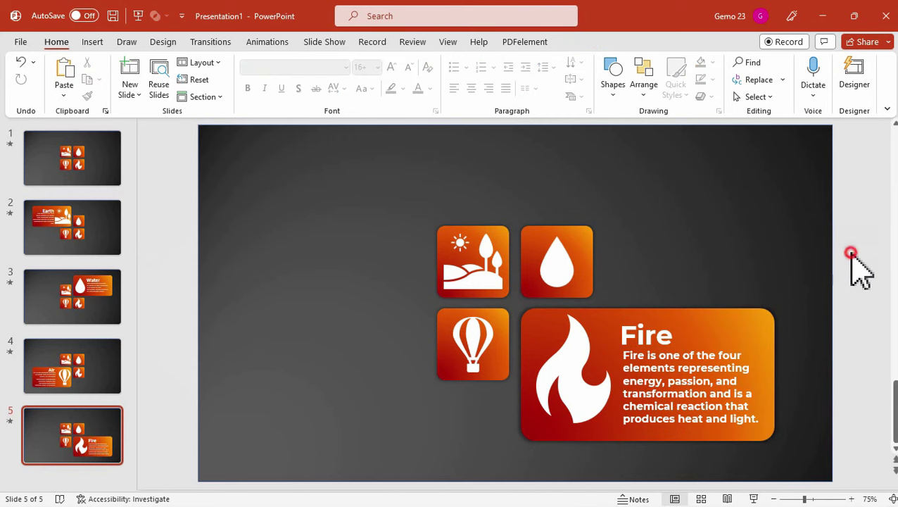
# - Bring up the Slide Show options to start the presentation preview
pyautogui.click(328, 44)
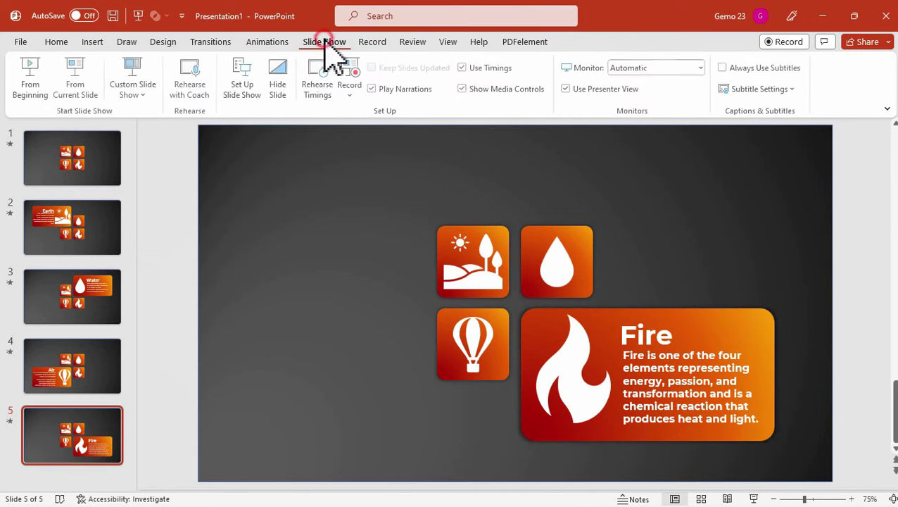